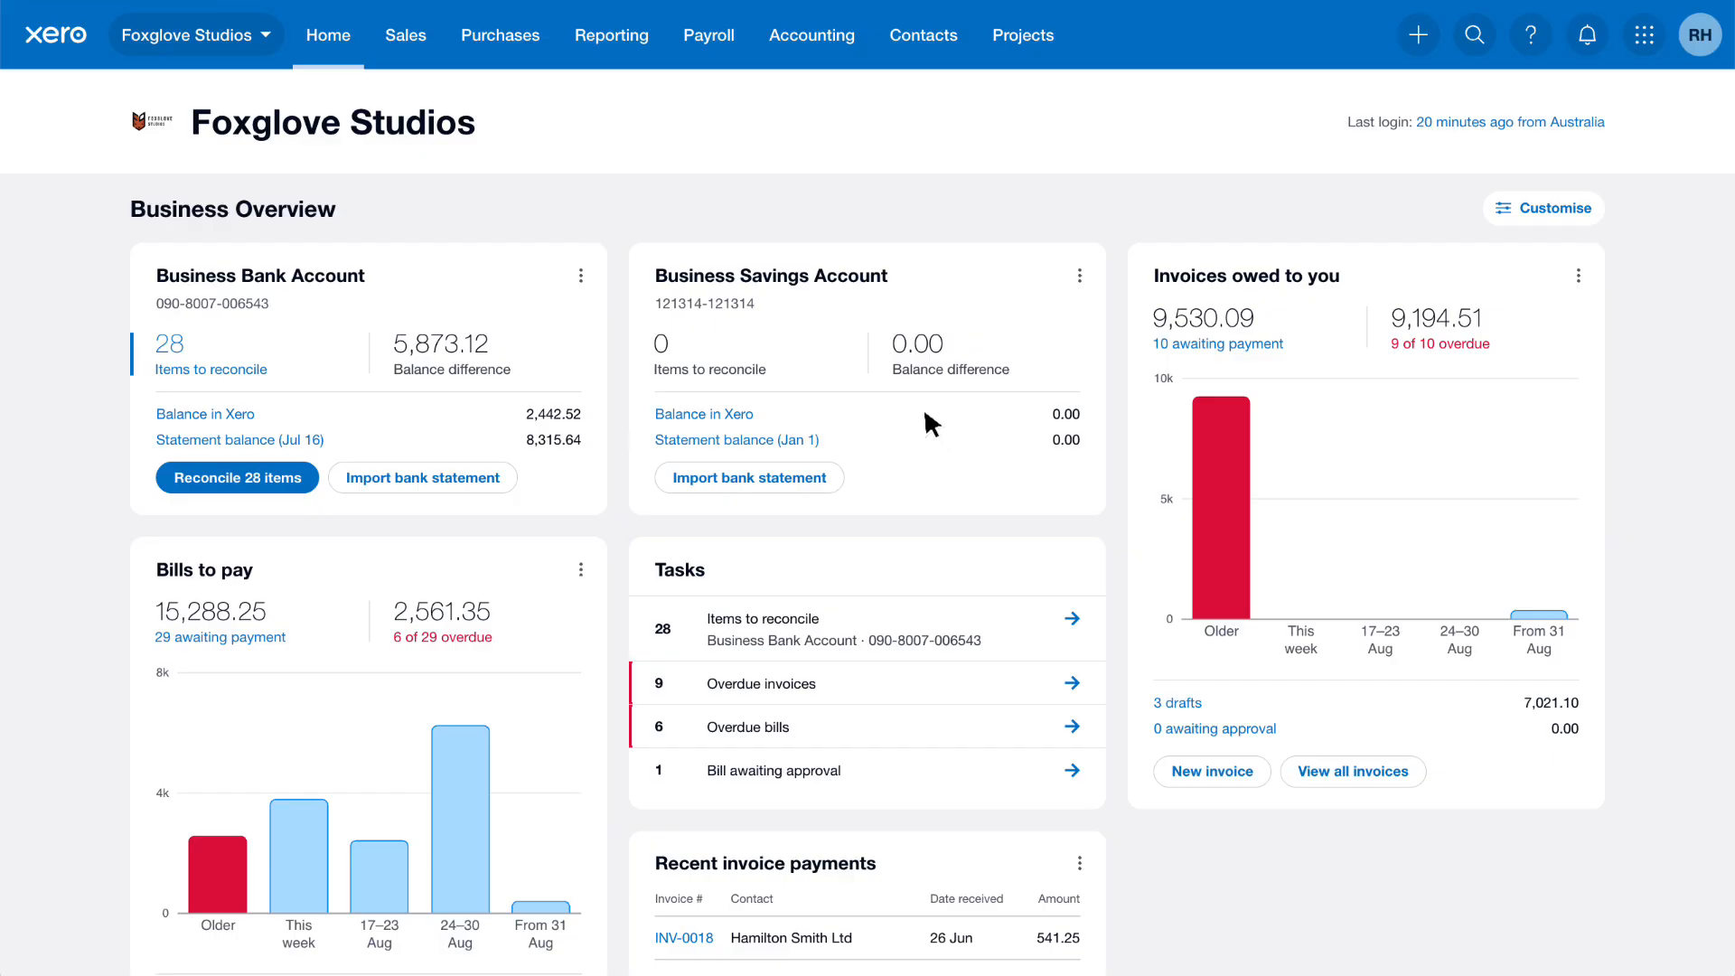
Step: Open the Bayside Wholesale bill BAY-1 from the bills awaiting payment
click(547, 36)
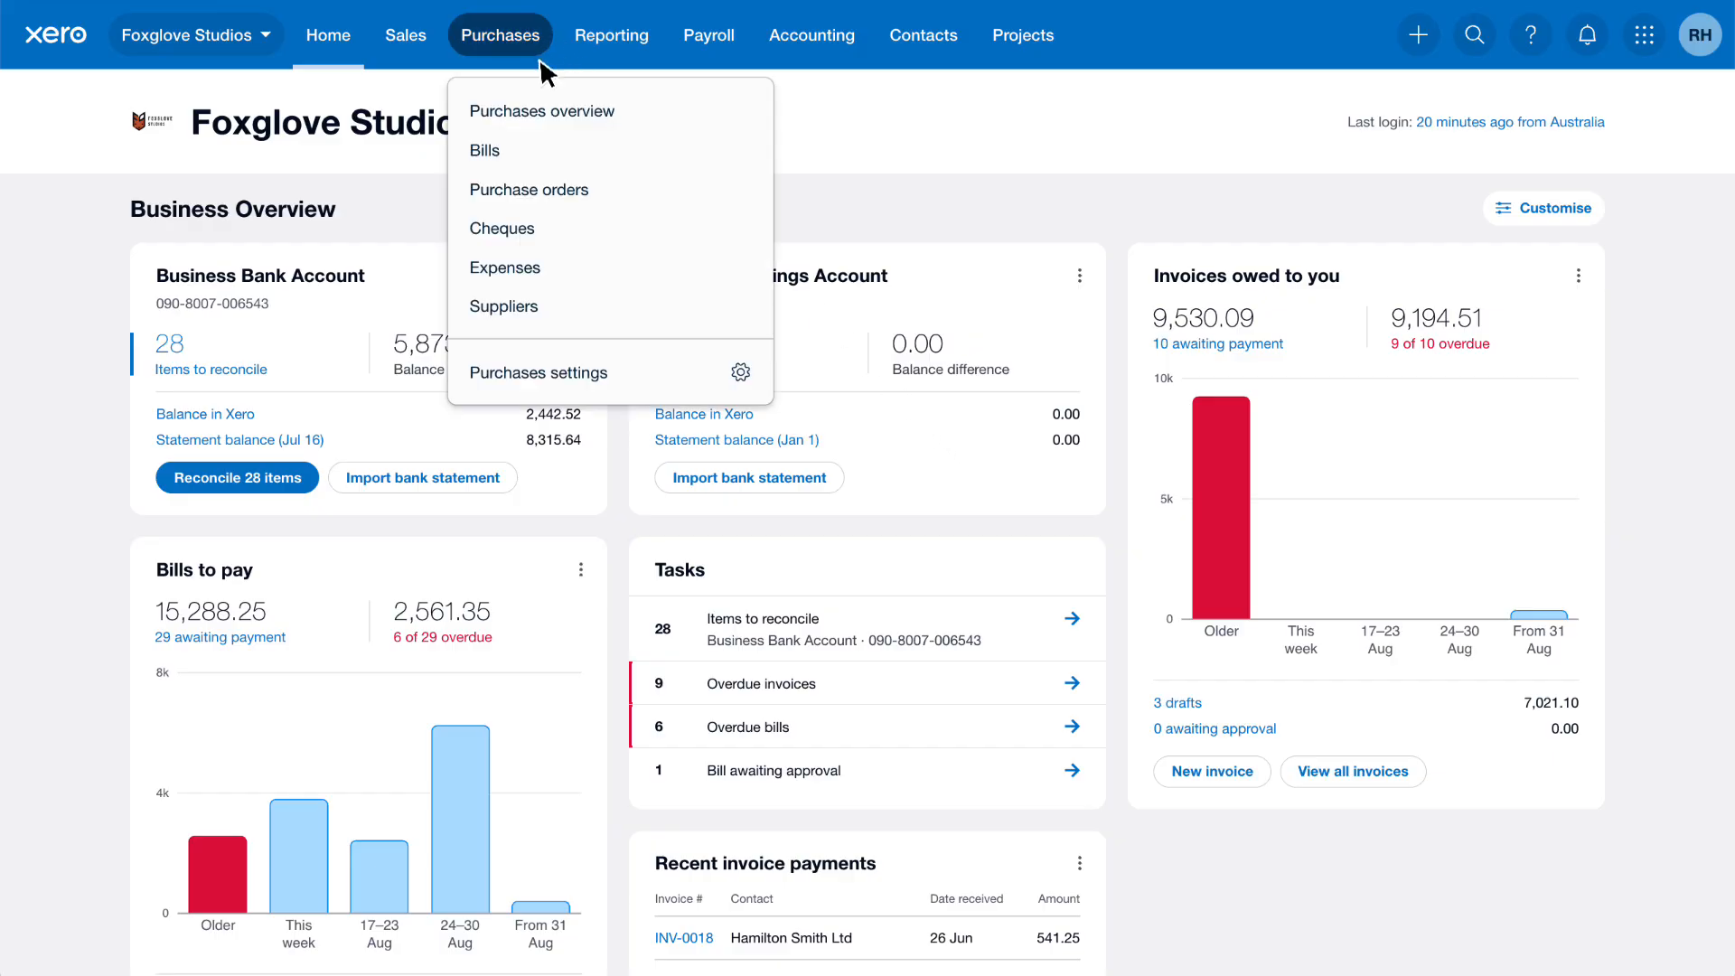
click(522, 150)
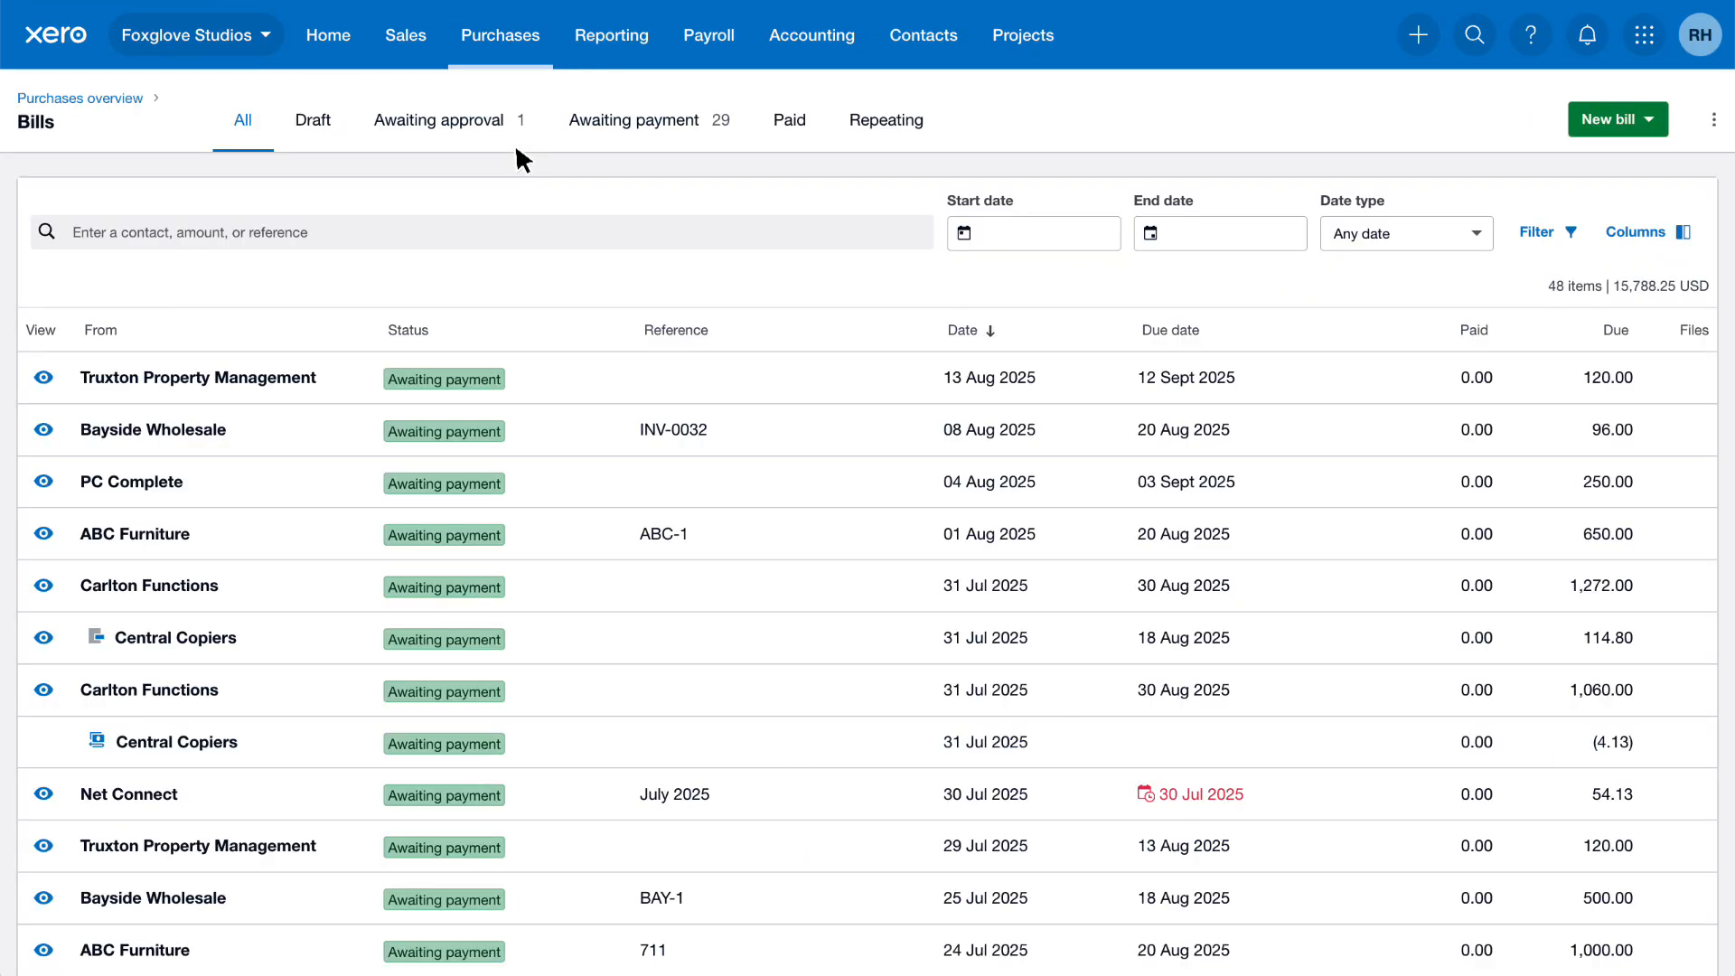
click(718, 122)
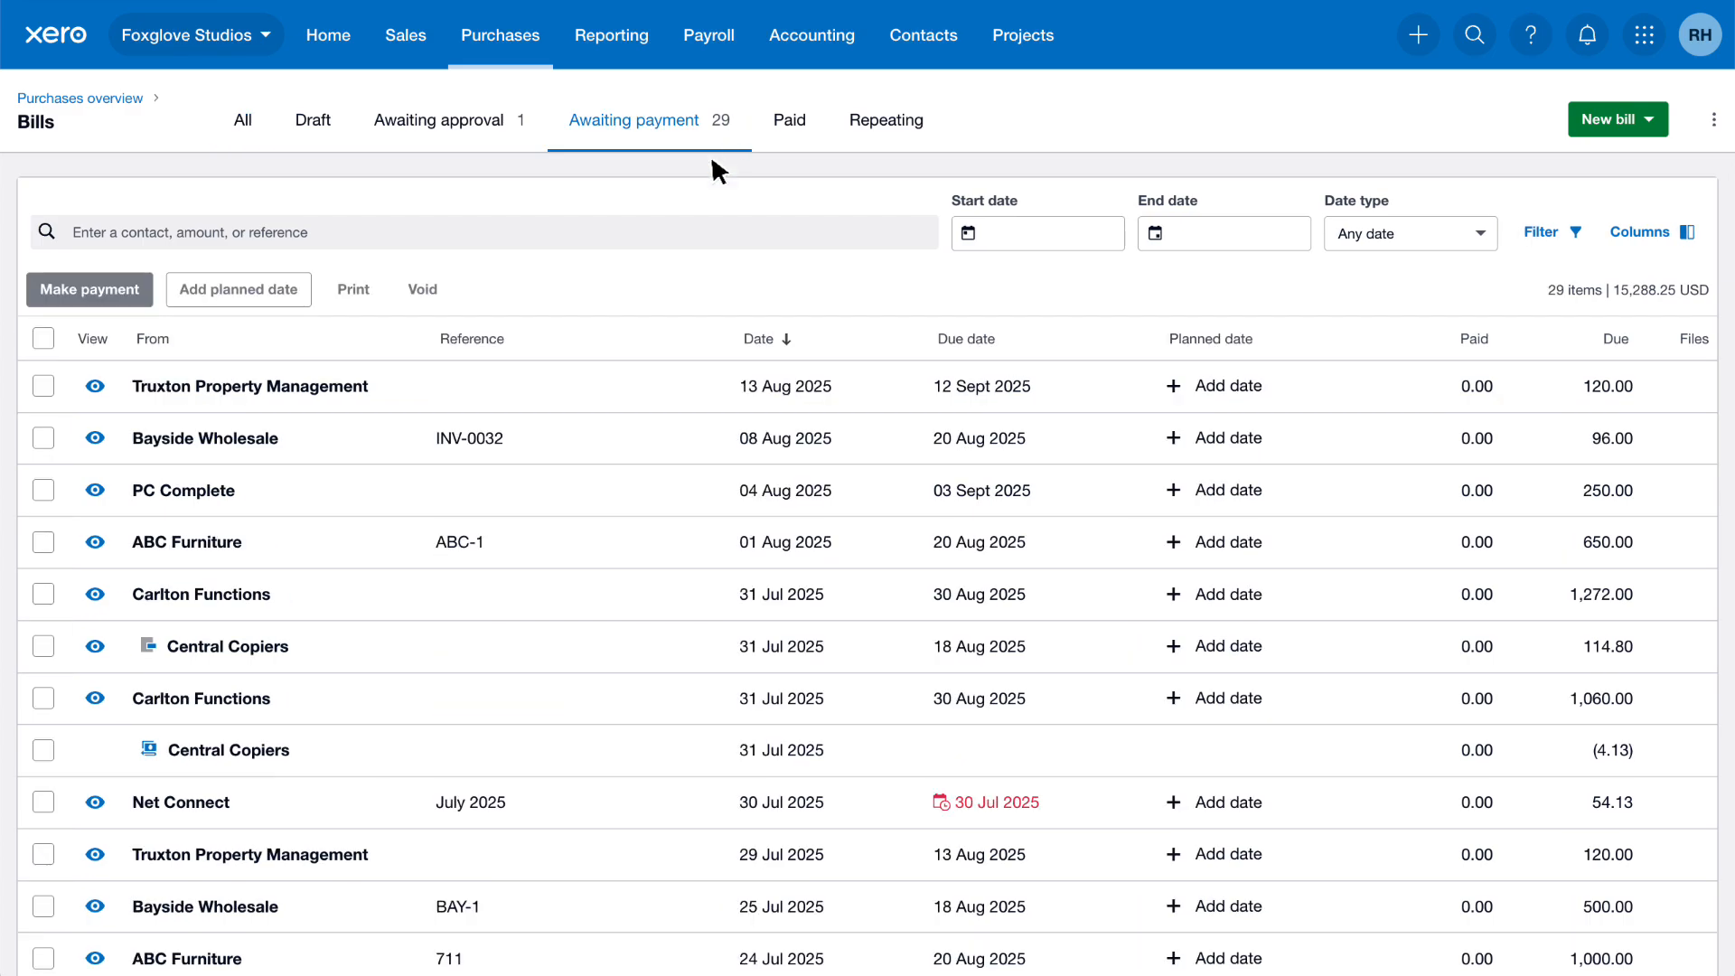
click(296, 904)
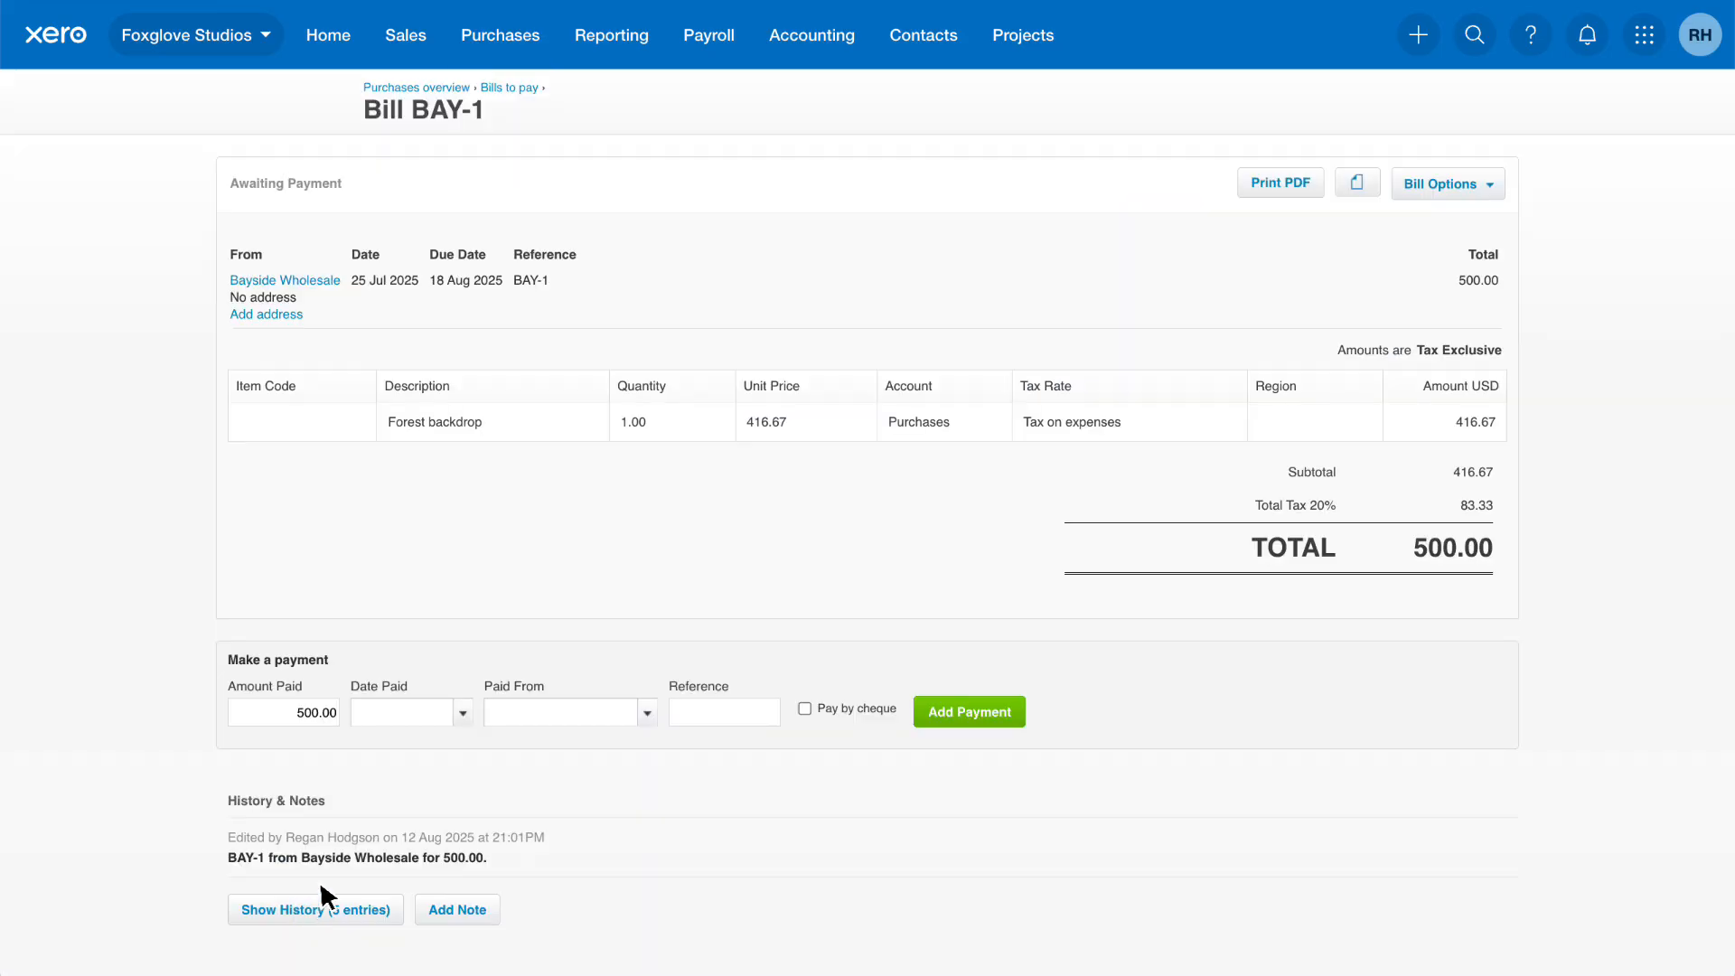
Step: Add a credit note to bill BAY-1 for "Backdrops - Credit for slight damage" at 35.00, set its total to 35, and approve it
click(1490, 191)
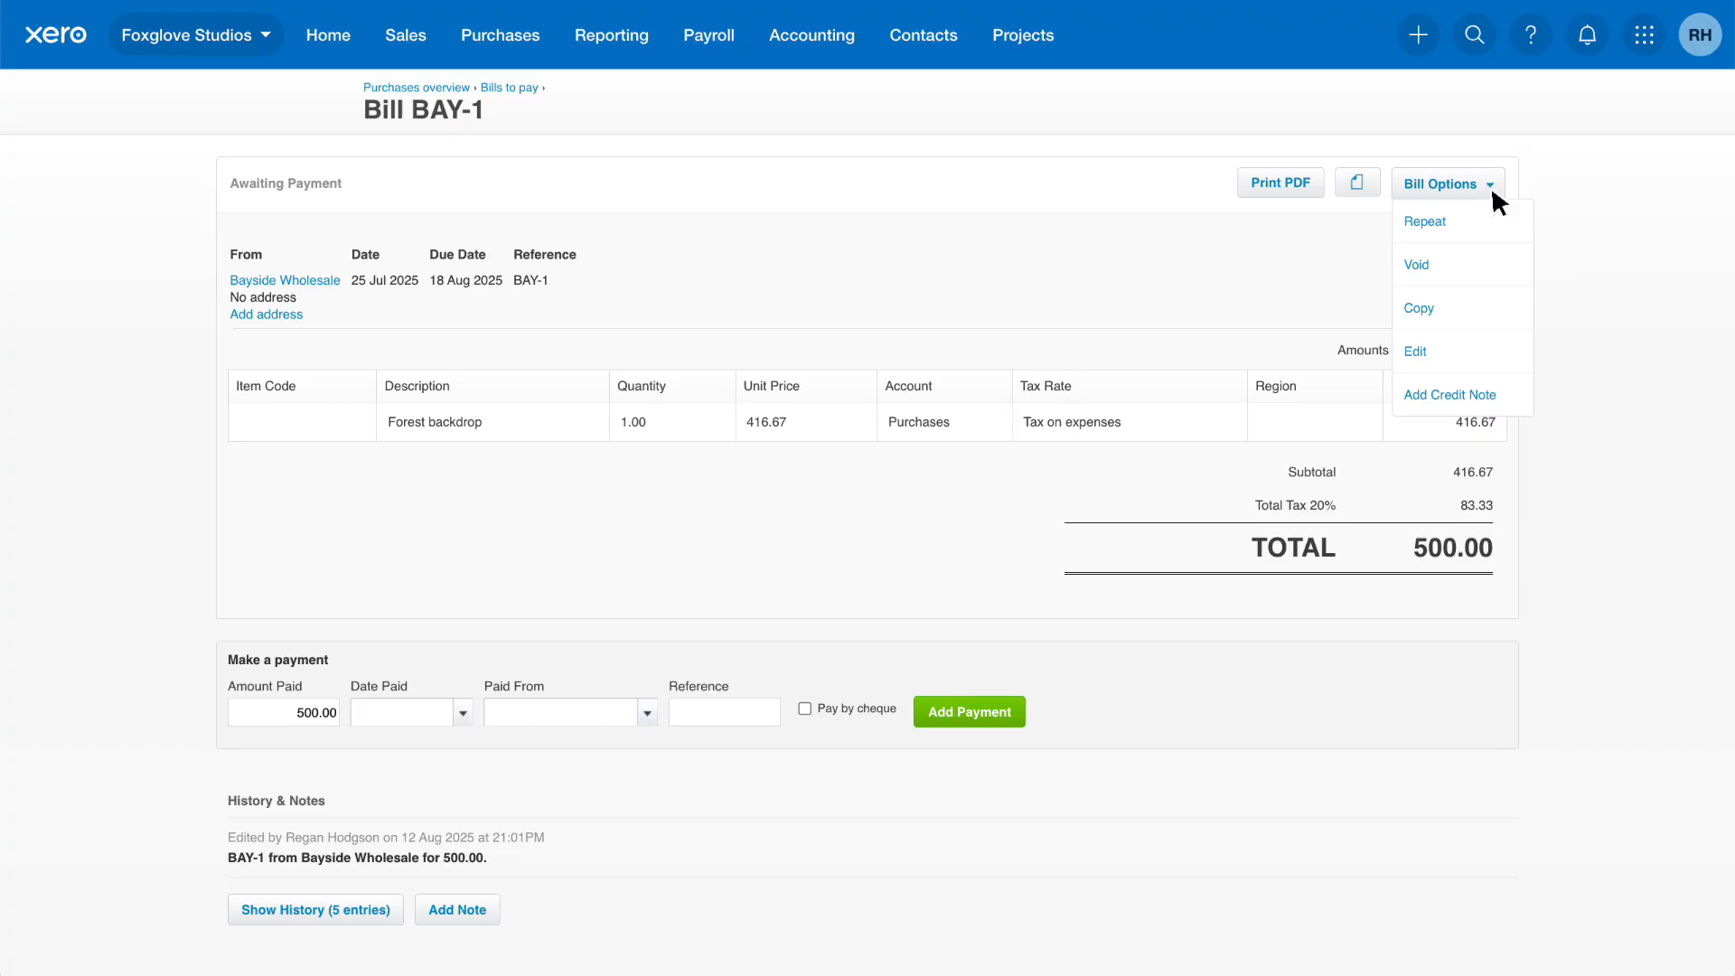
click(1451, 395)
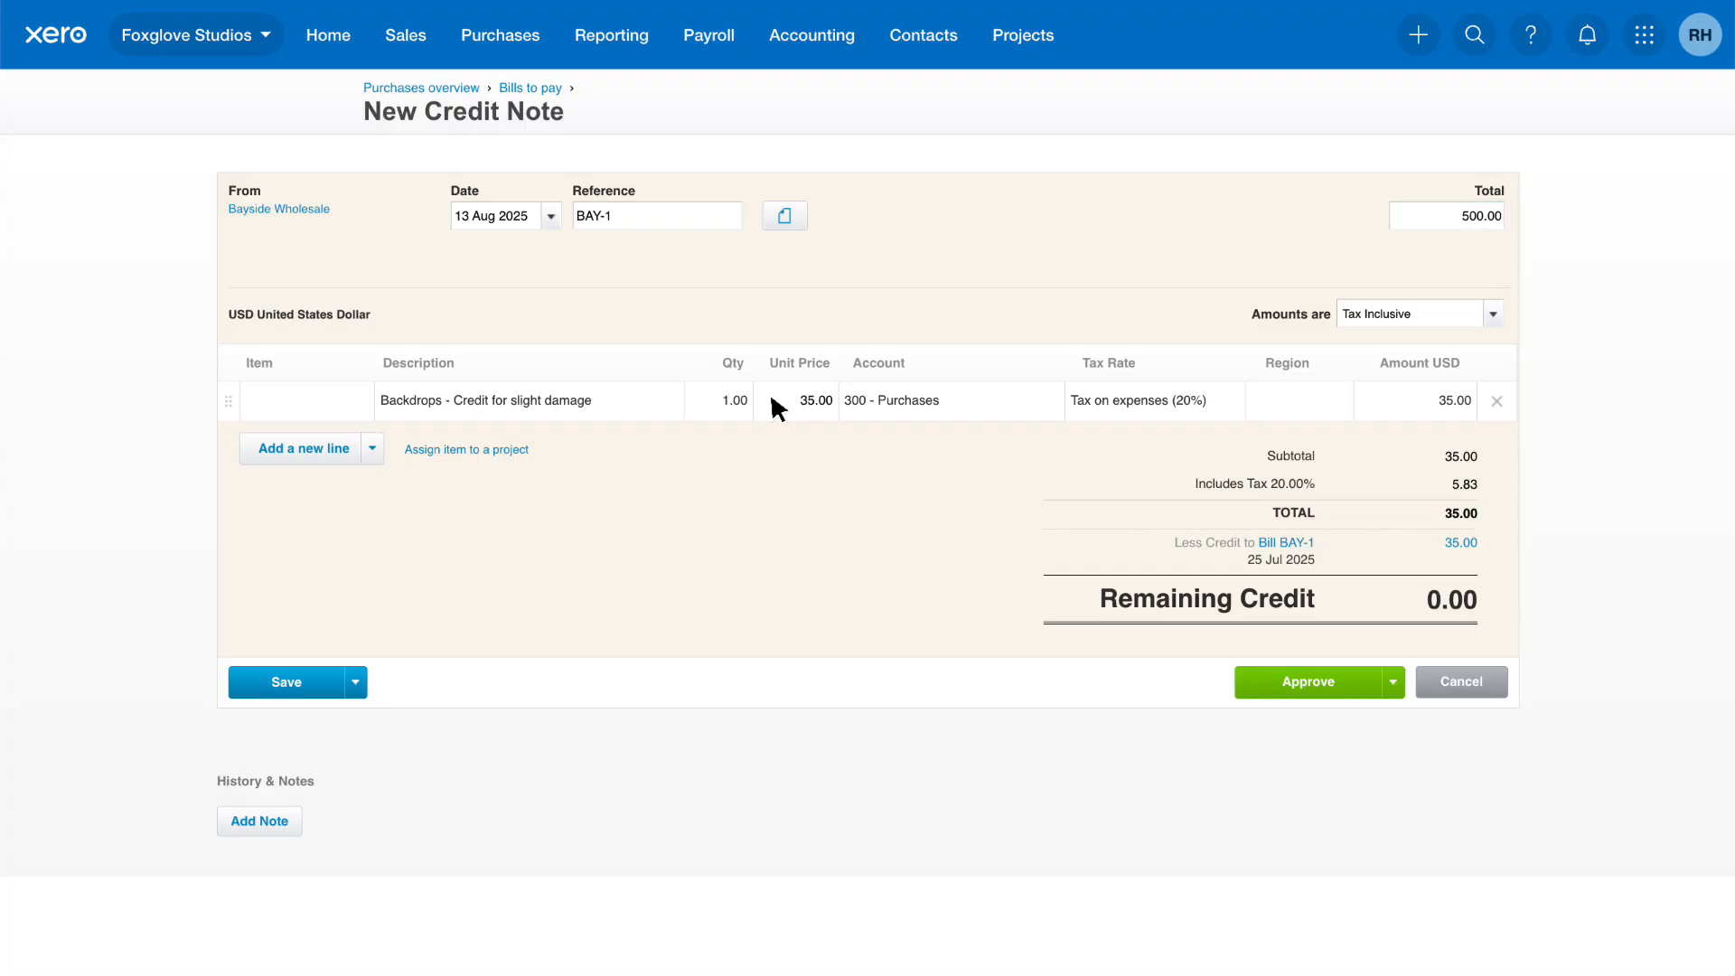
click(1426, 213)
text(35)
click(1363, 680)
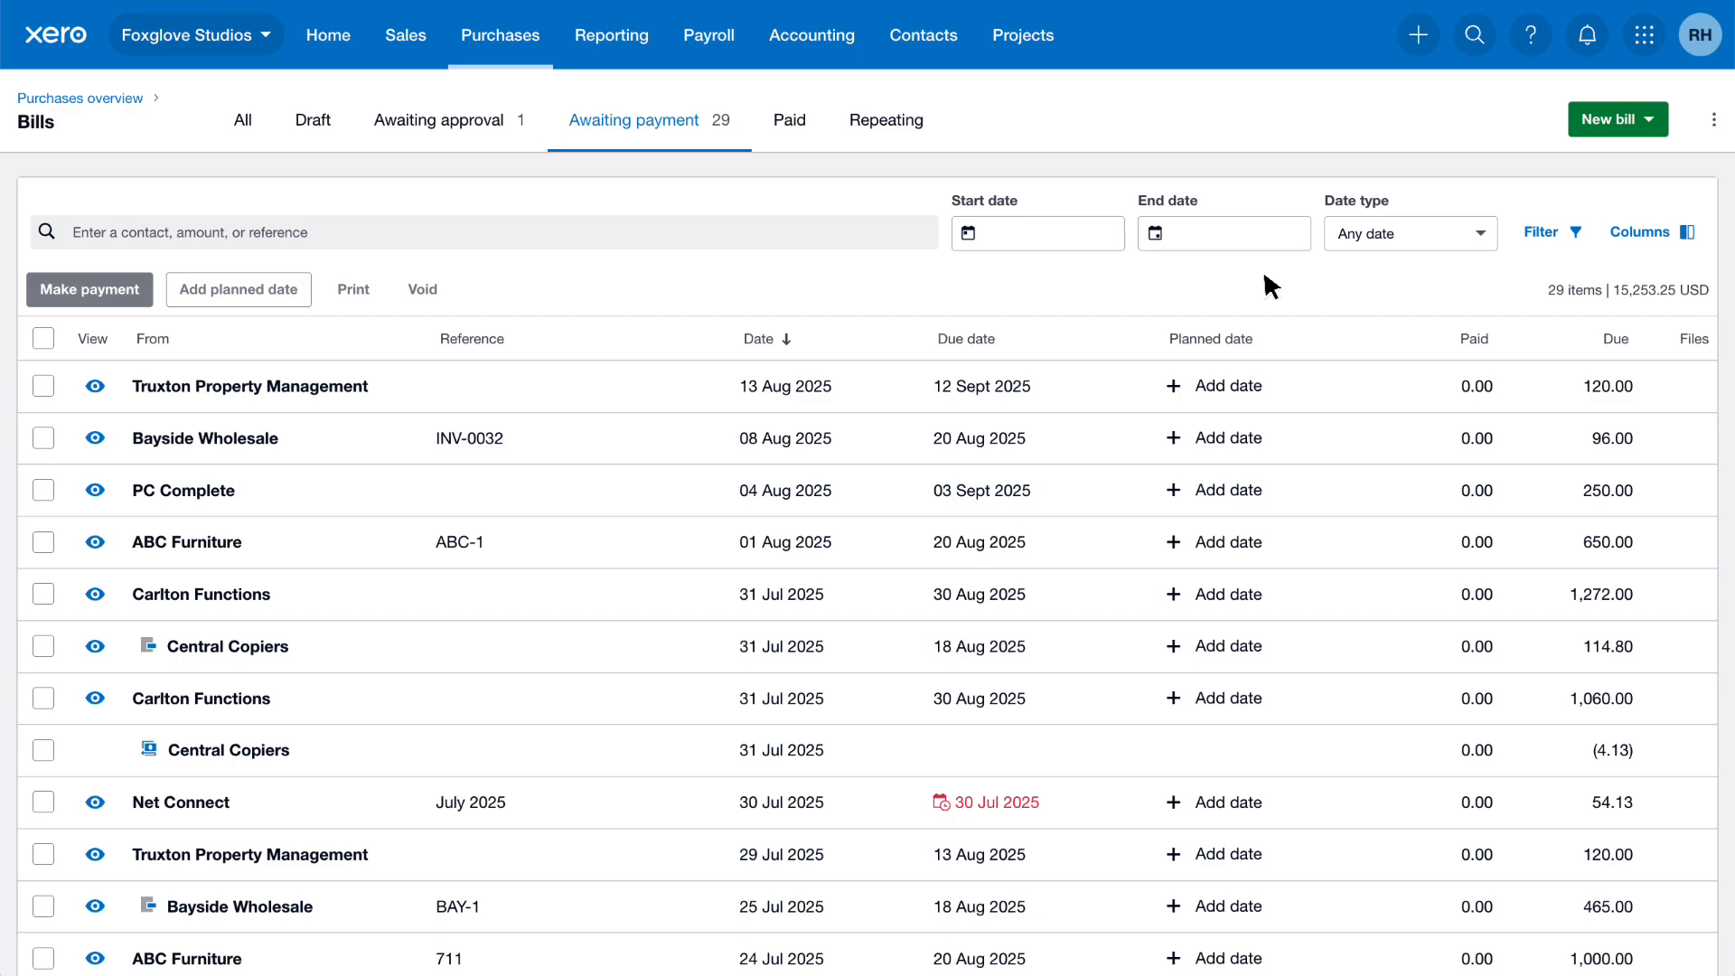
Step: Start a new purchases credit note from Central Copiers, dated 13 Aug 2025, with reference CRD-1
click(1650, 123)
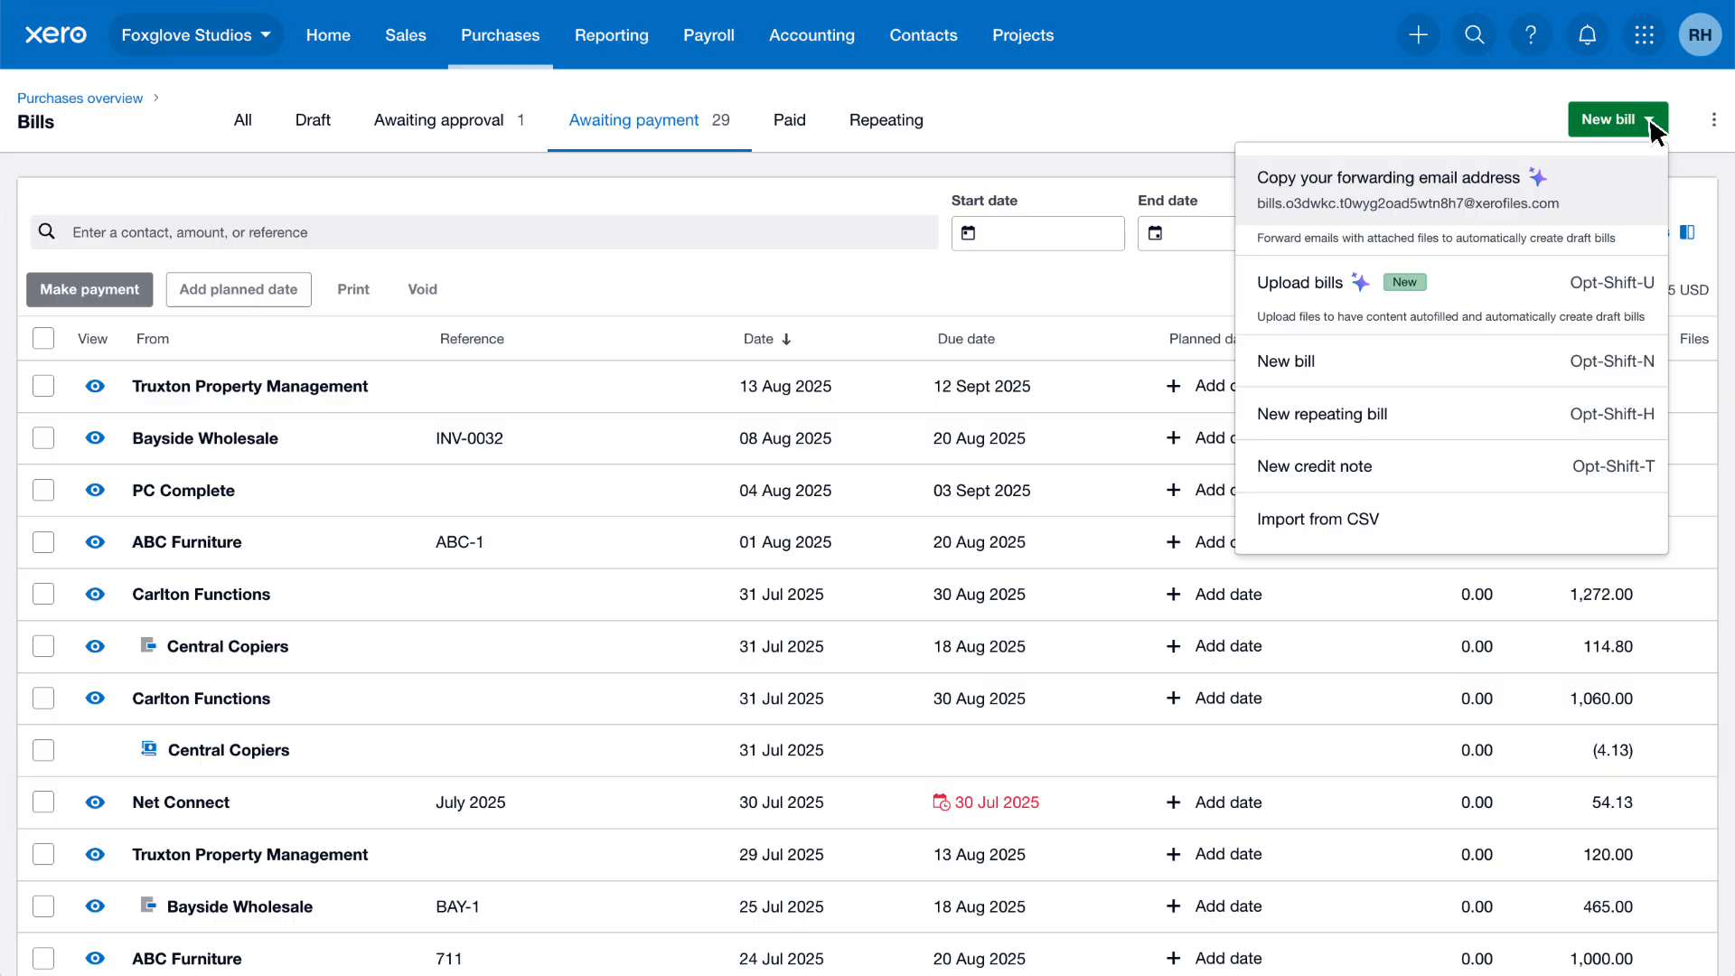
click(1400, 468)
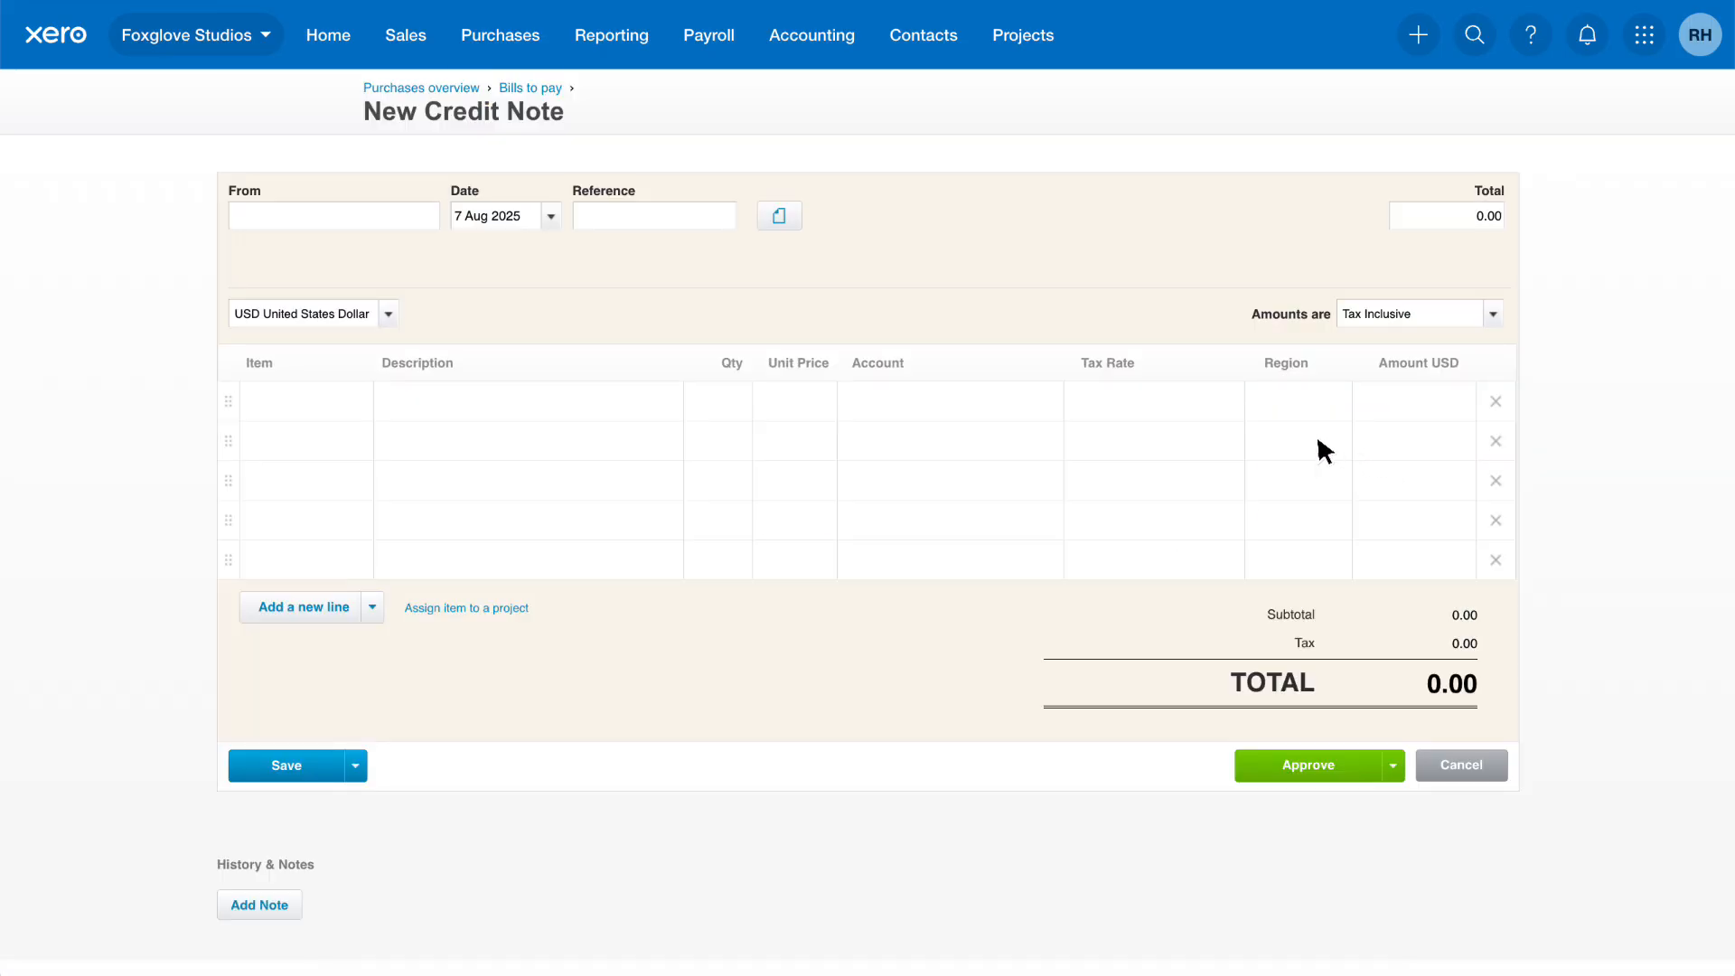
click(418, 213)
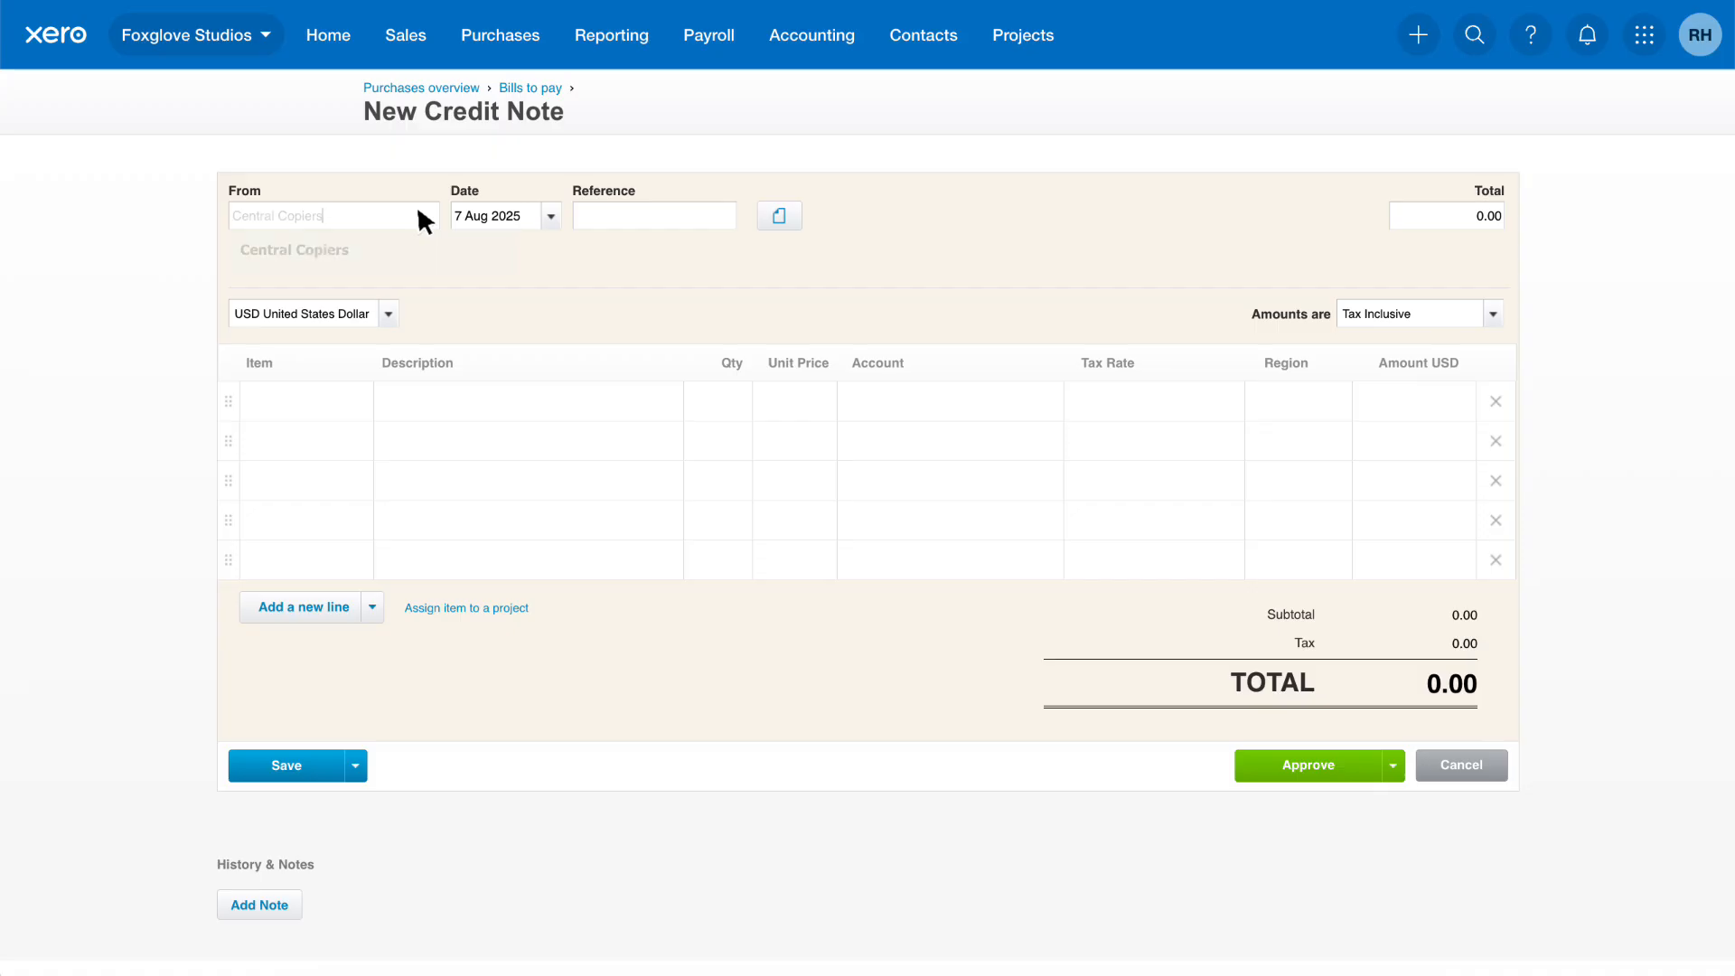
text(Central Copiers)
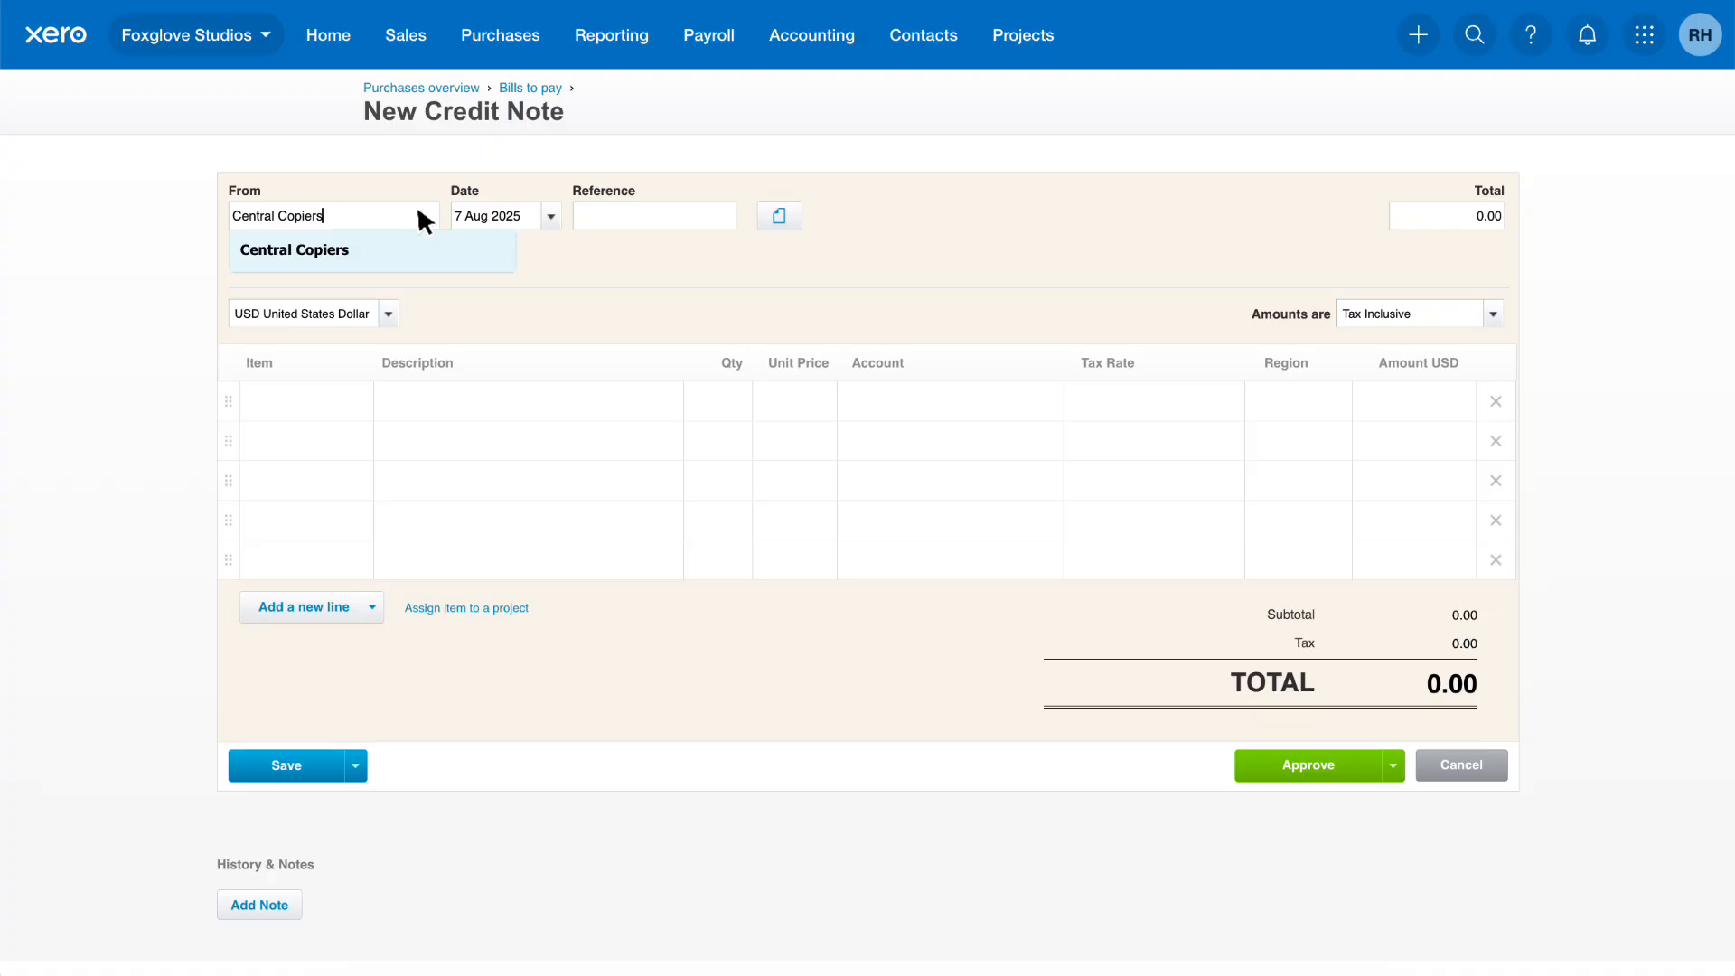
click(380, 252)
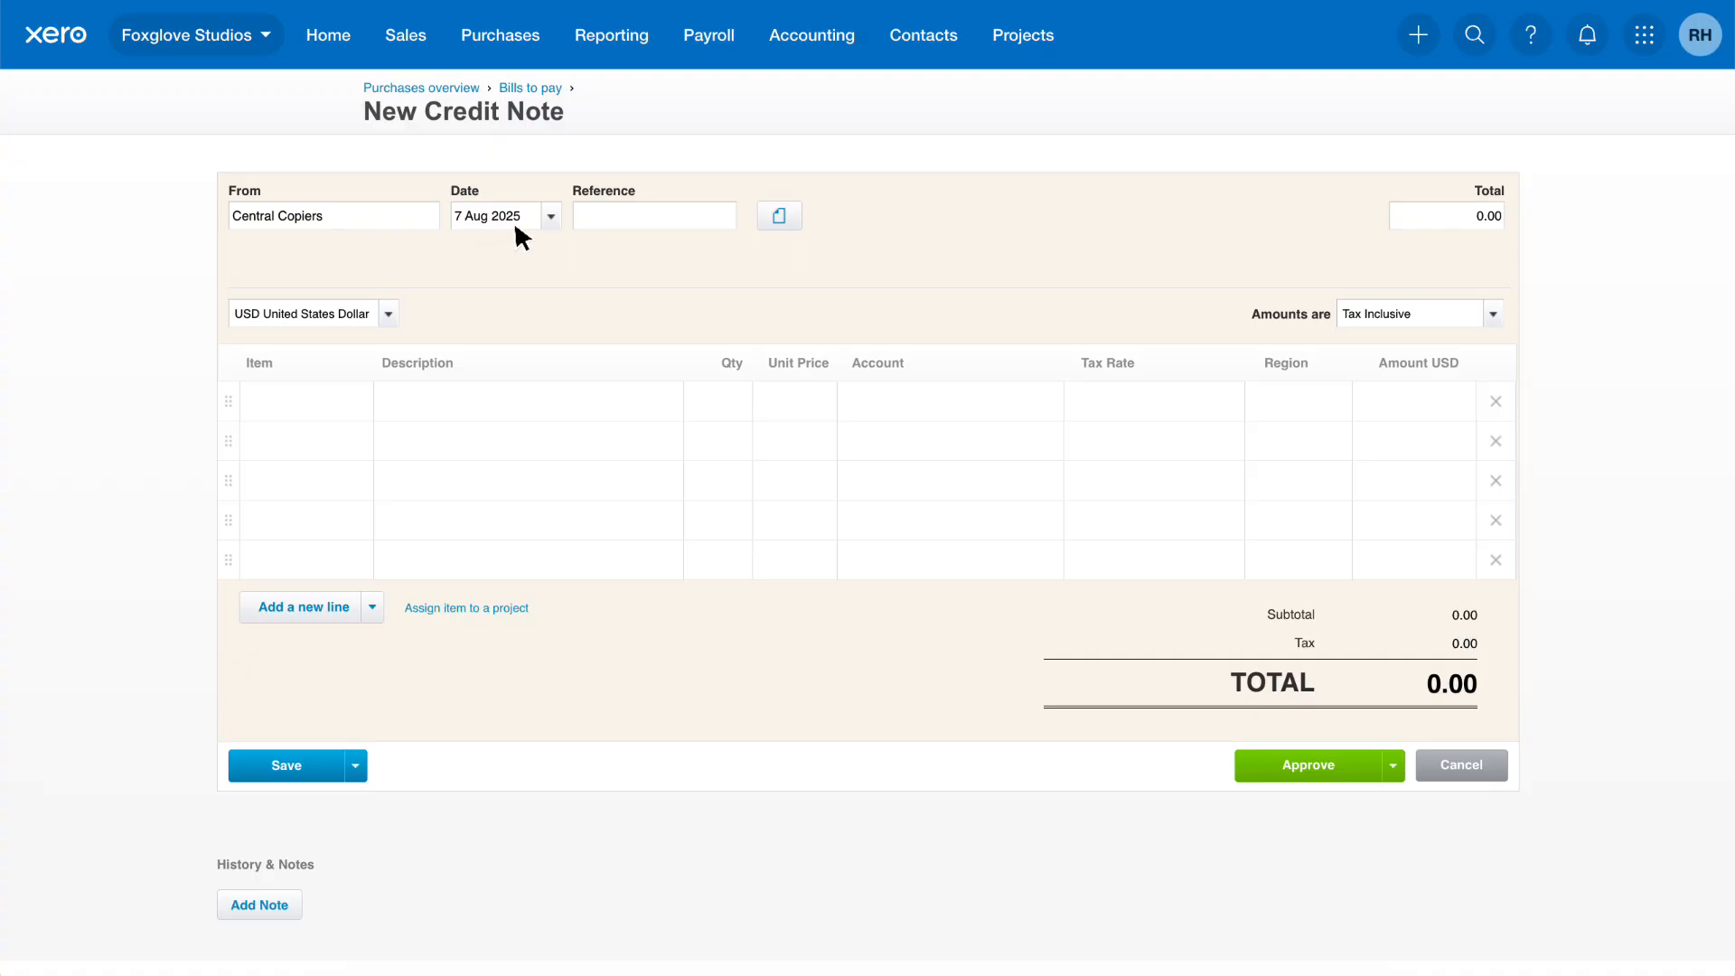
click(551, 217)
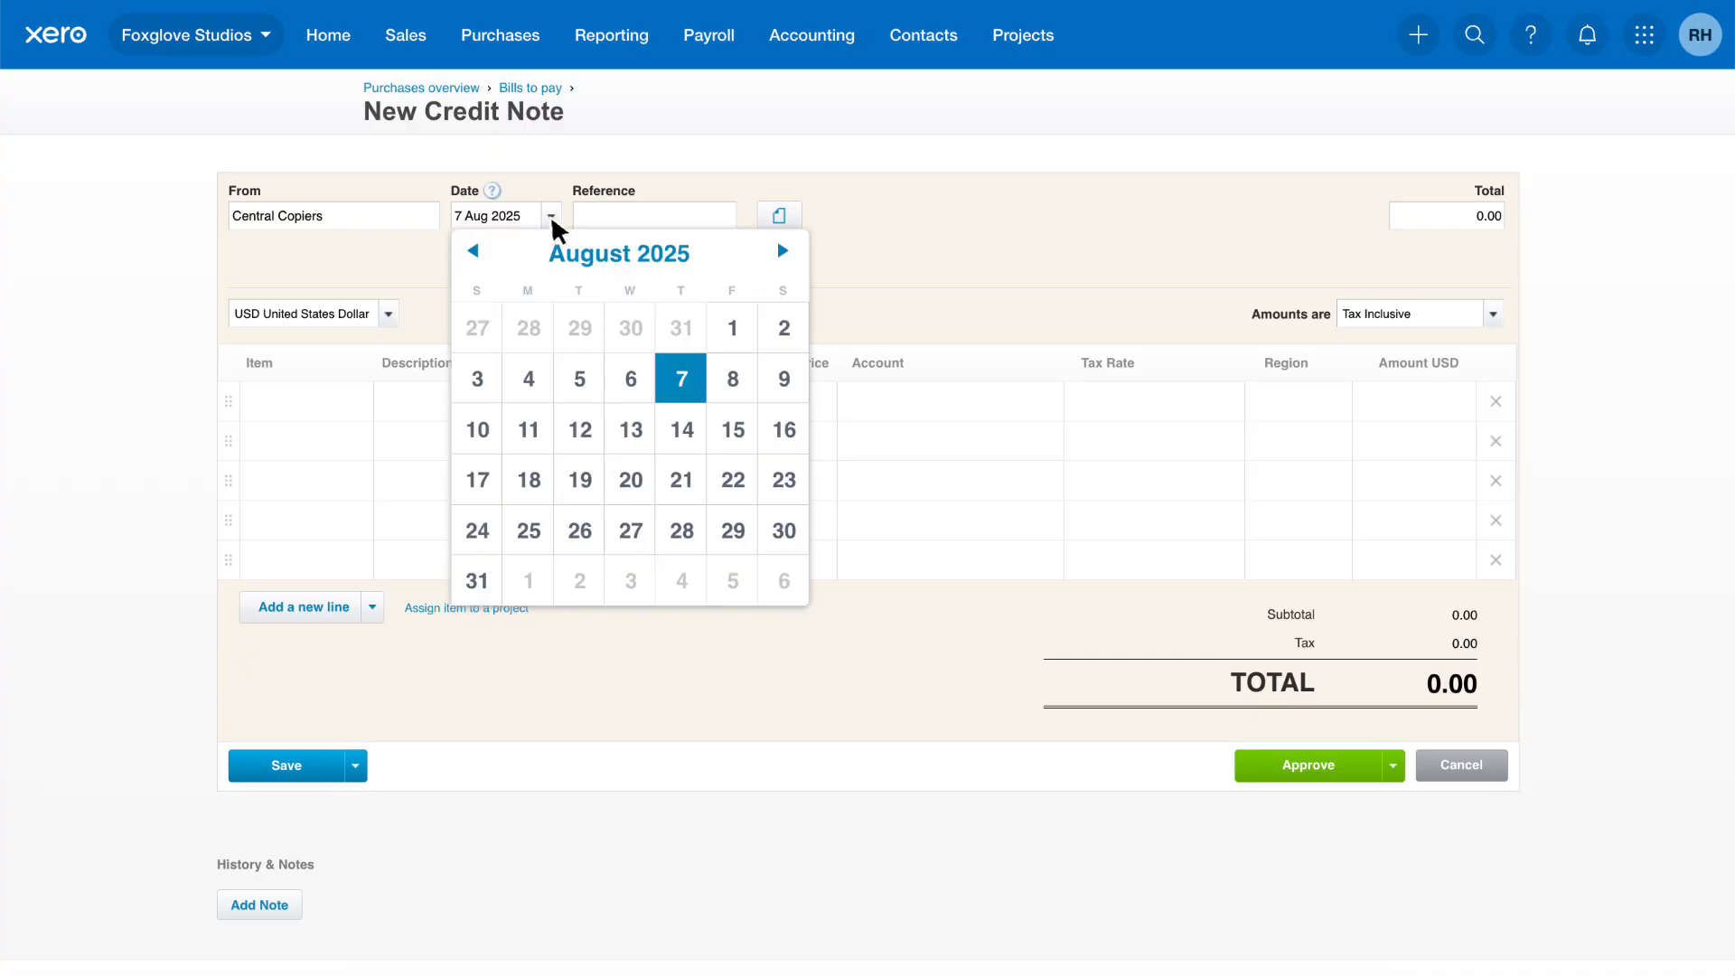
click(635, 430)
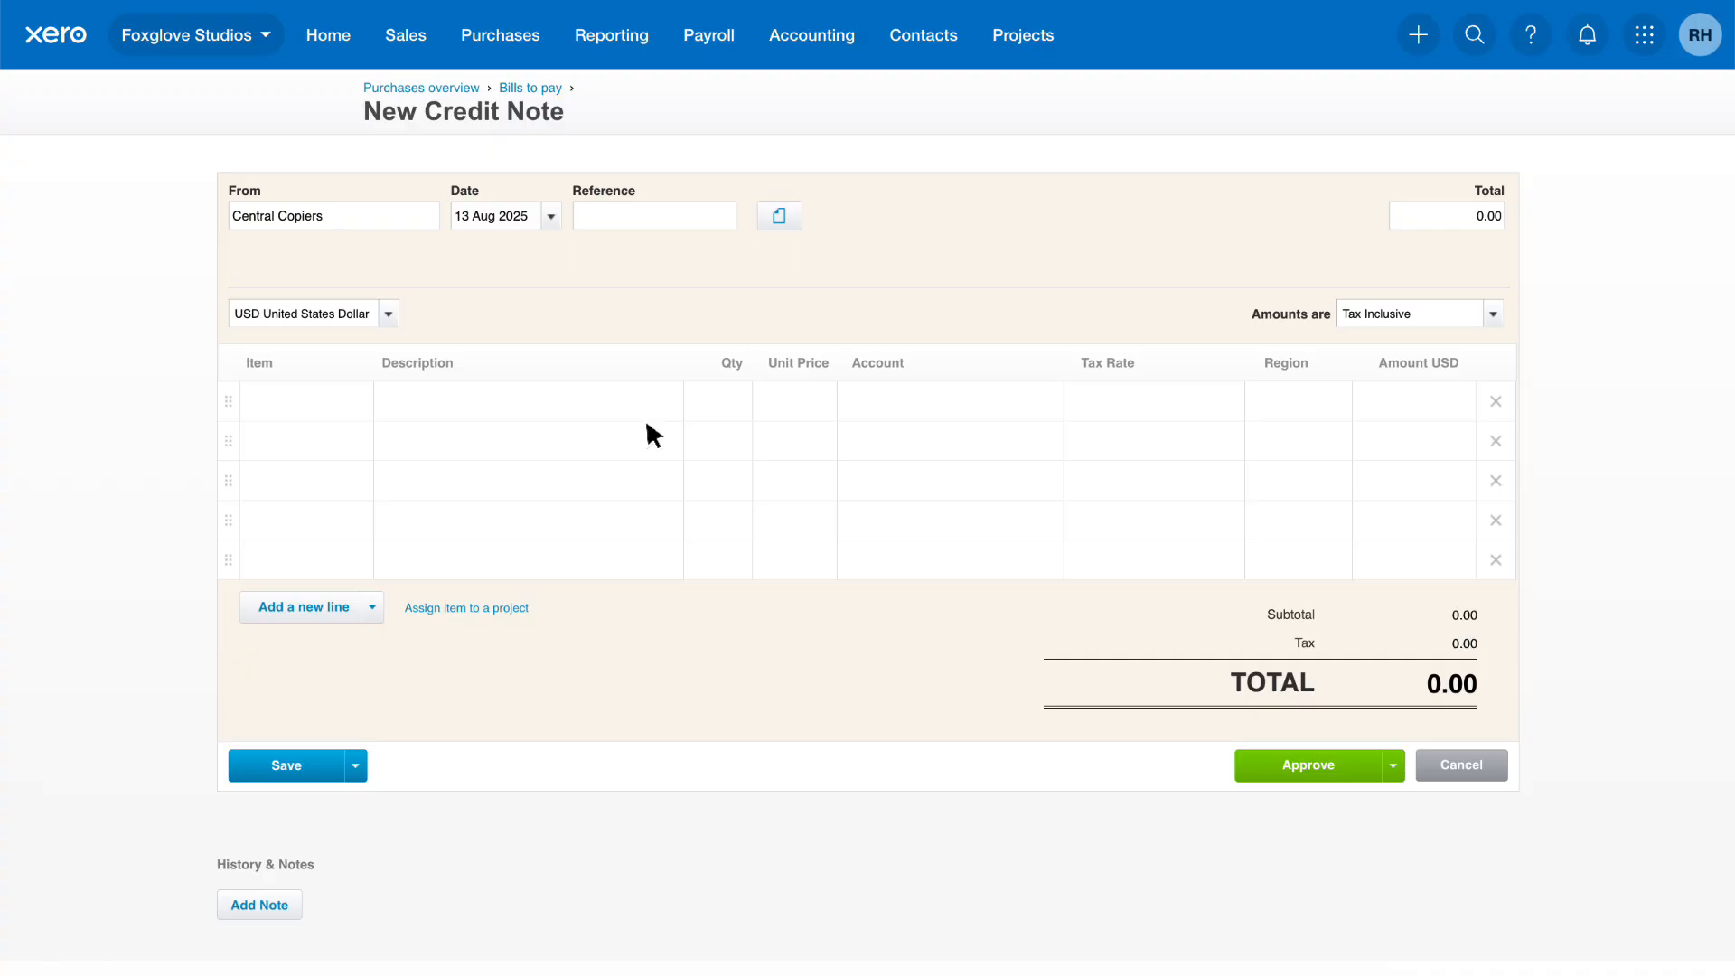
click(721, 216)
text(CRD-1)
Step: Enter the line "Credit for delayed printer repairs" with quantity 1.00, unit price 50.00 and account 473 - Repairs and Maintenance, and approve the credit note
text(Credit for delayed printer repairs)
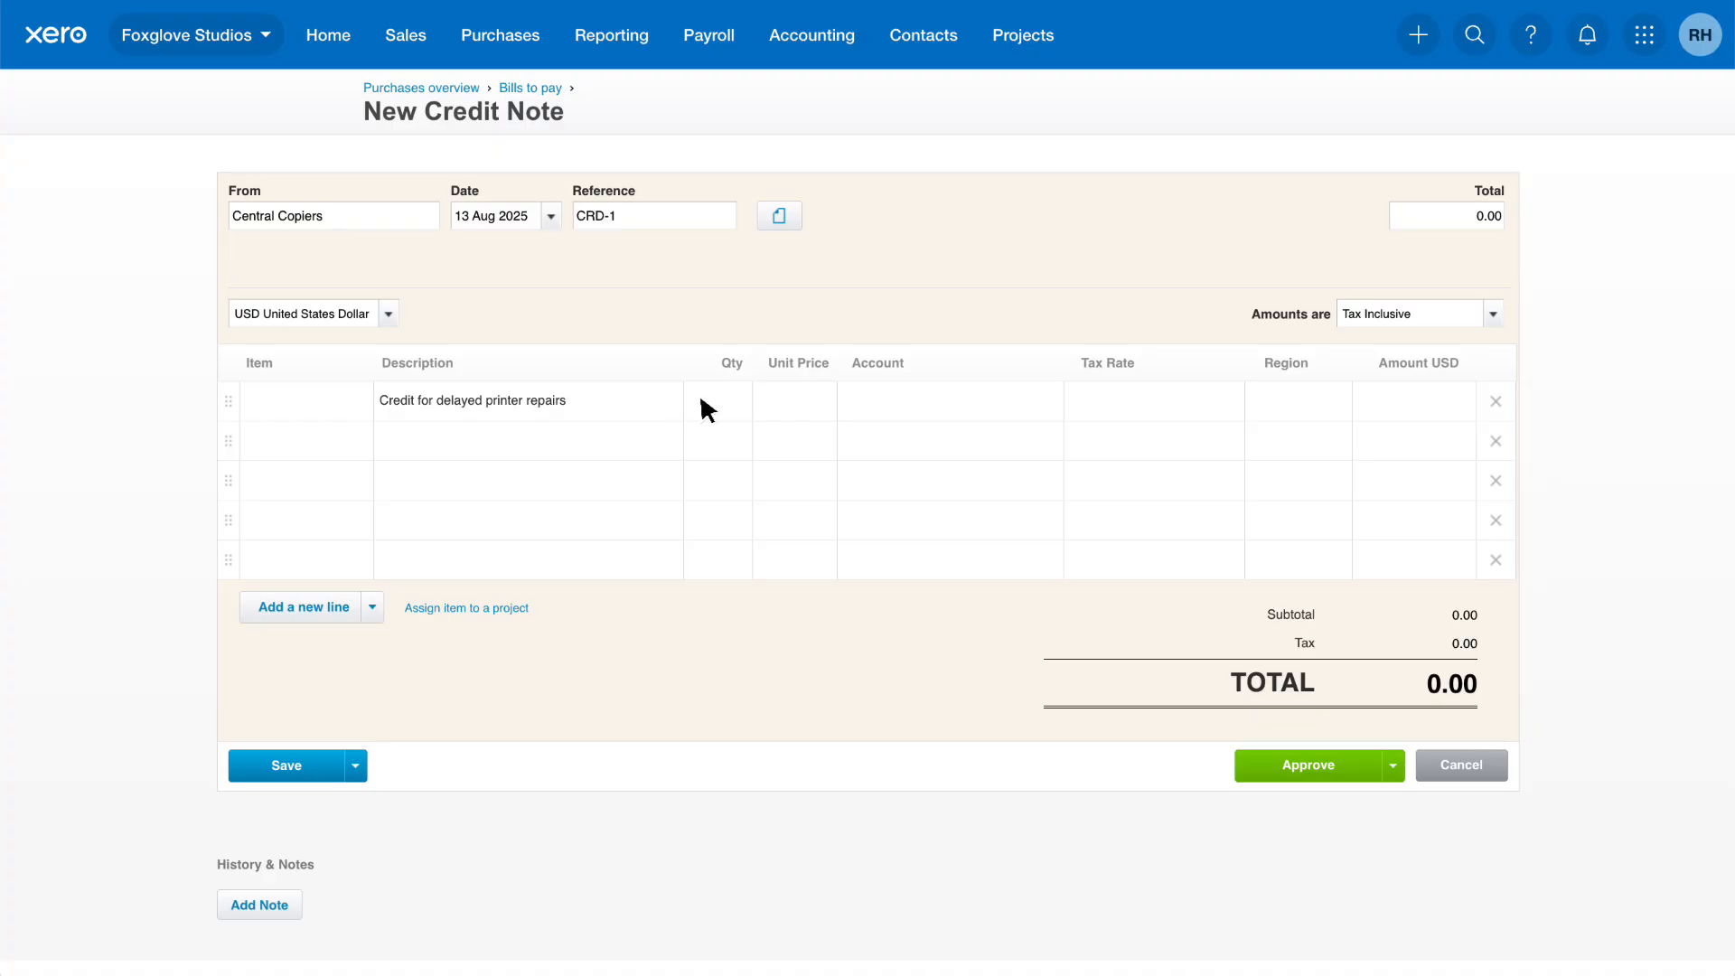
text(1.00)
text(50.00)
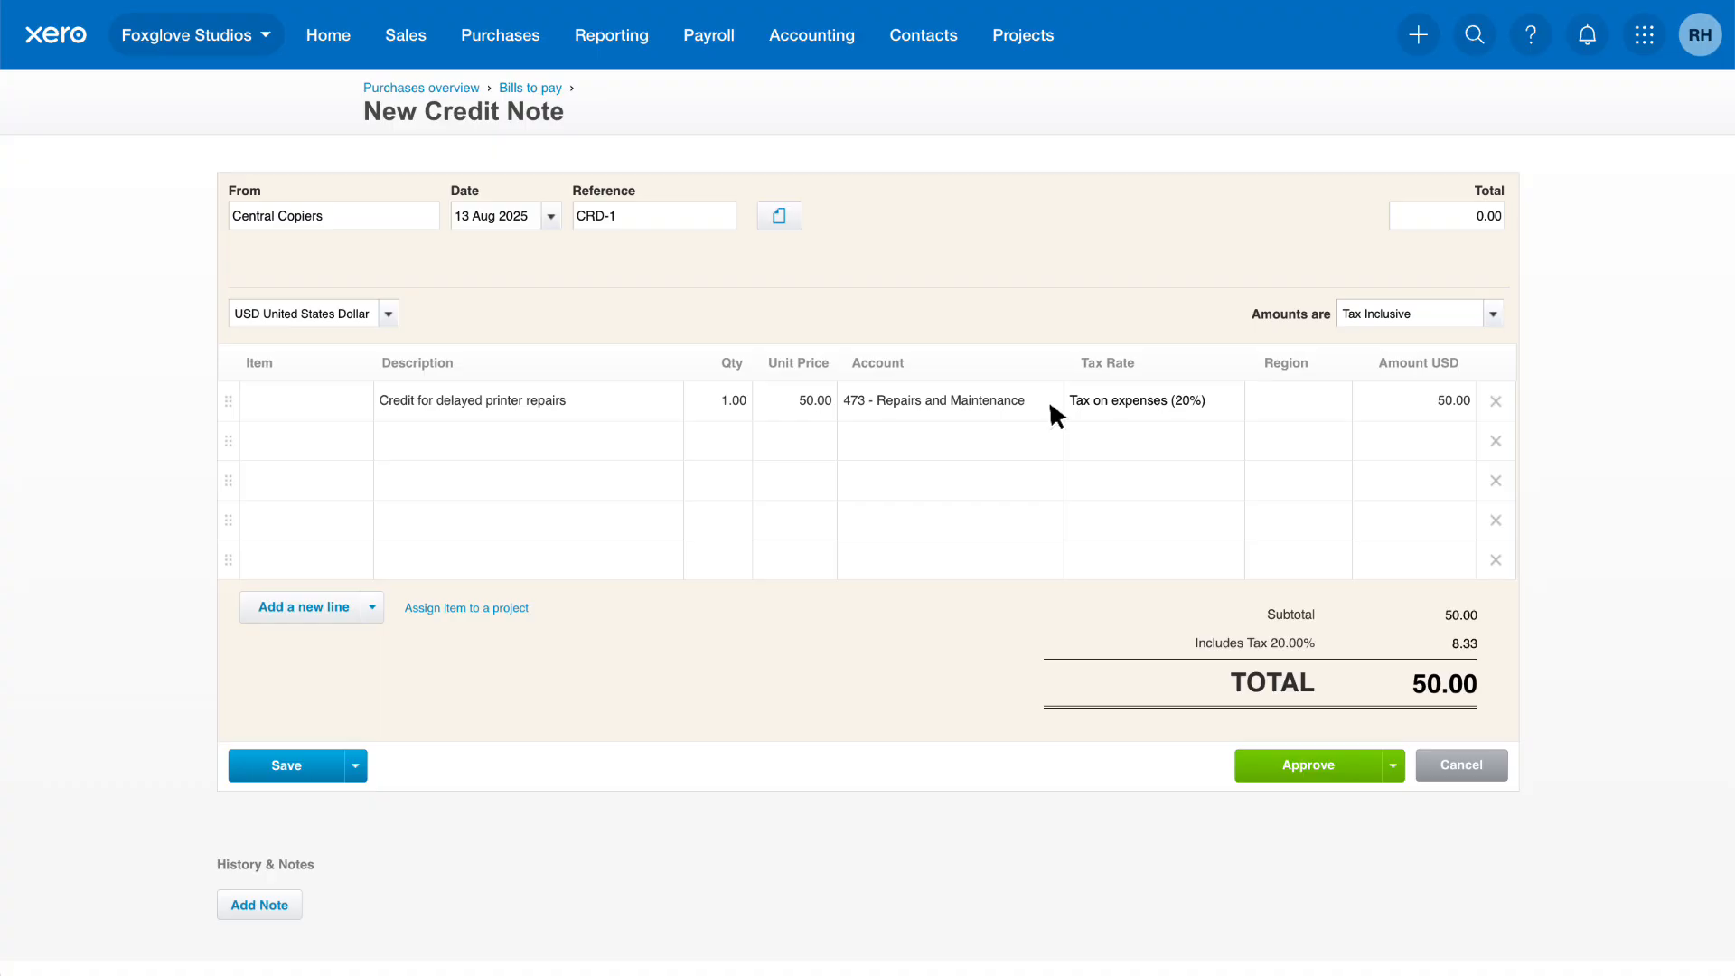
click(1348, 764)
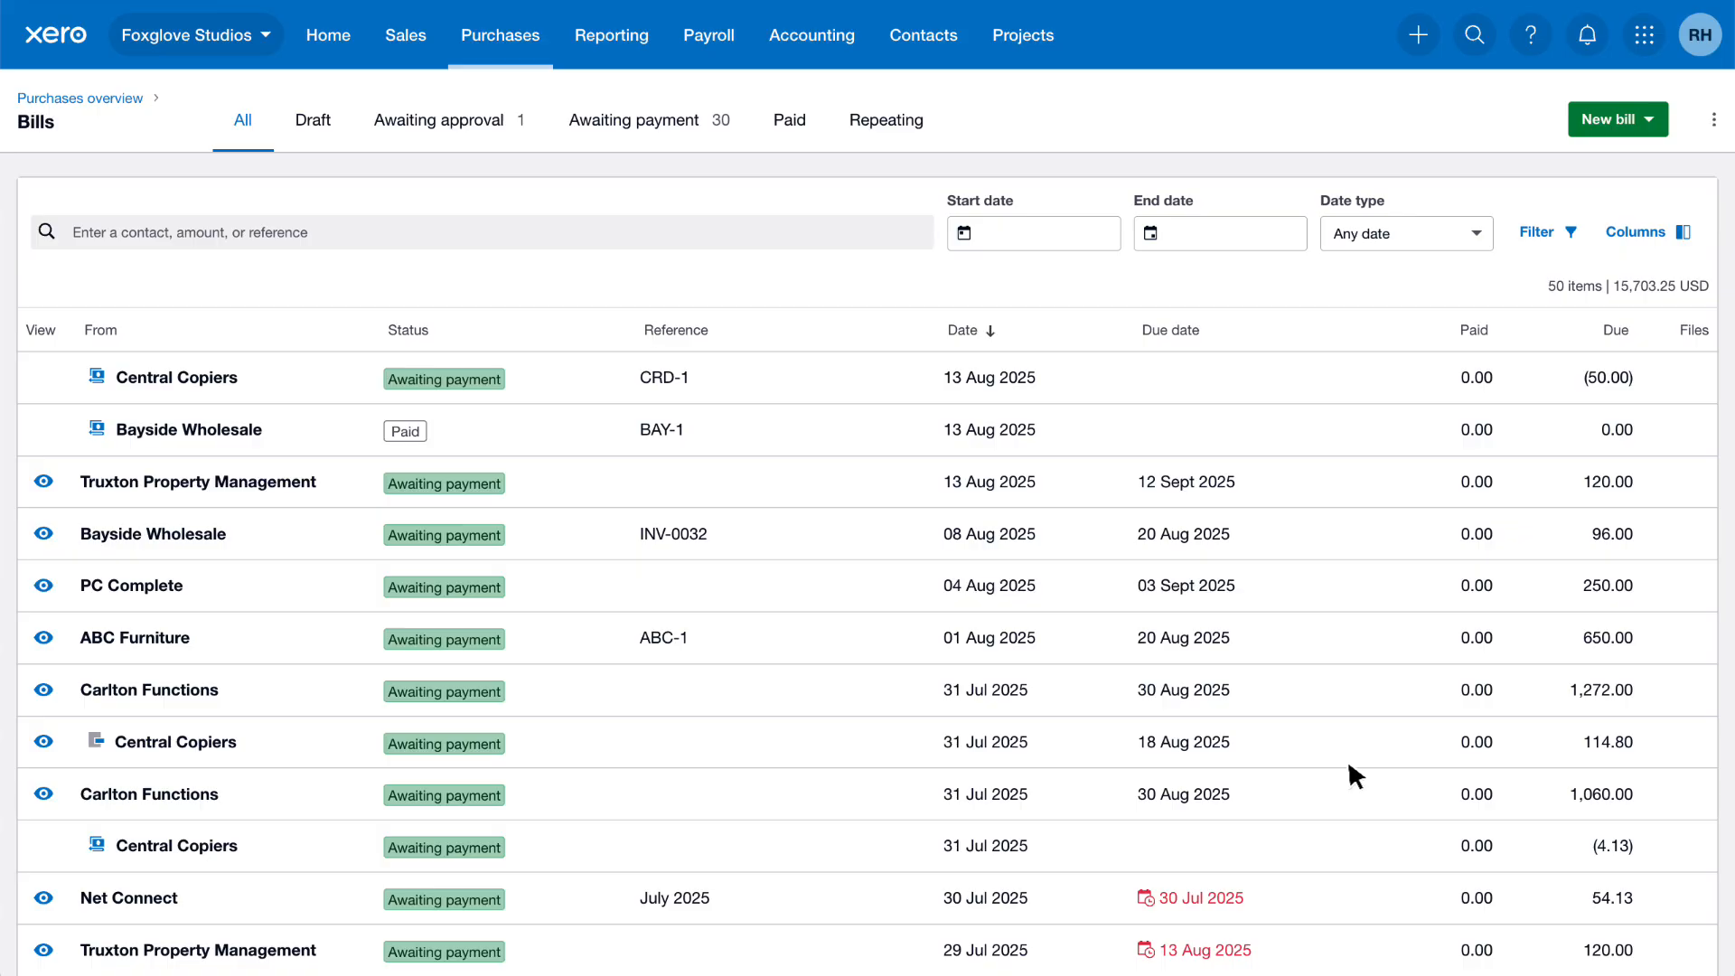
Step: Create and approve Central Copiers bill COP-1, dated 13 Aug 2025 and due 11 Sep 2025, for one "Copier service" at 175.00 under Repairs and Maintenance
click(1650, 121)
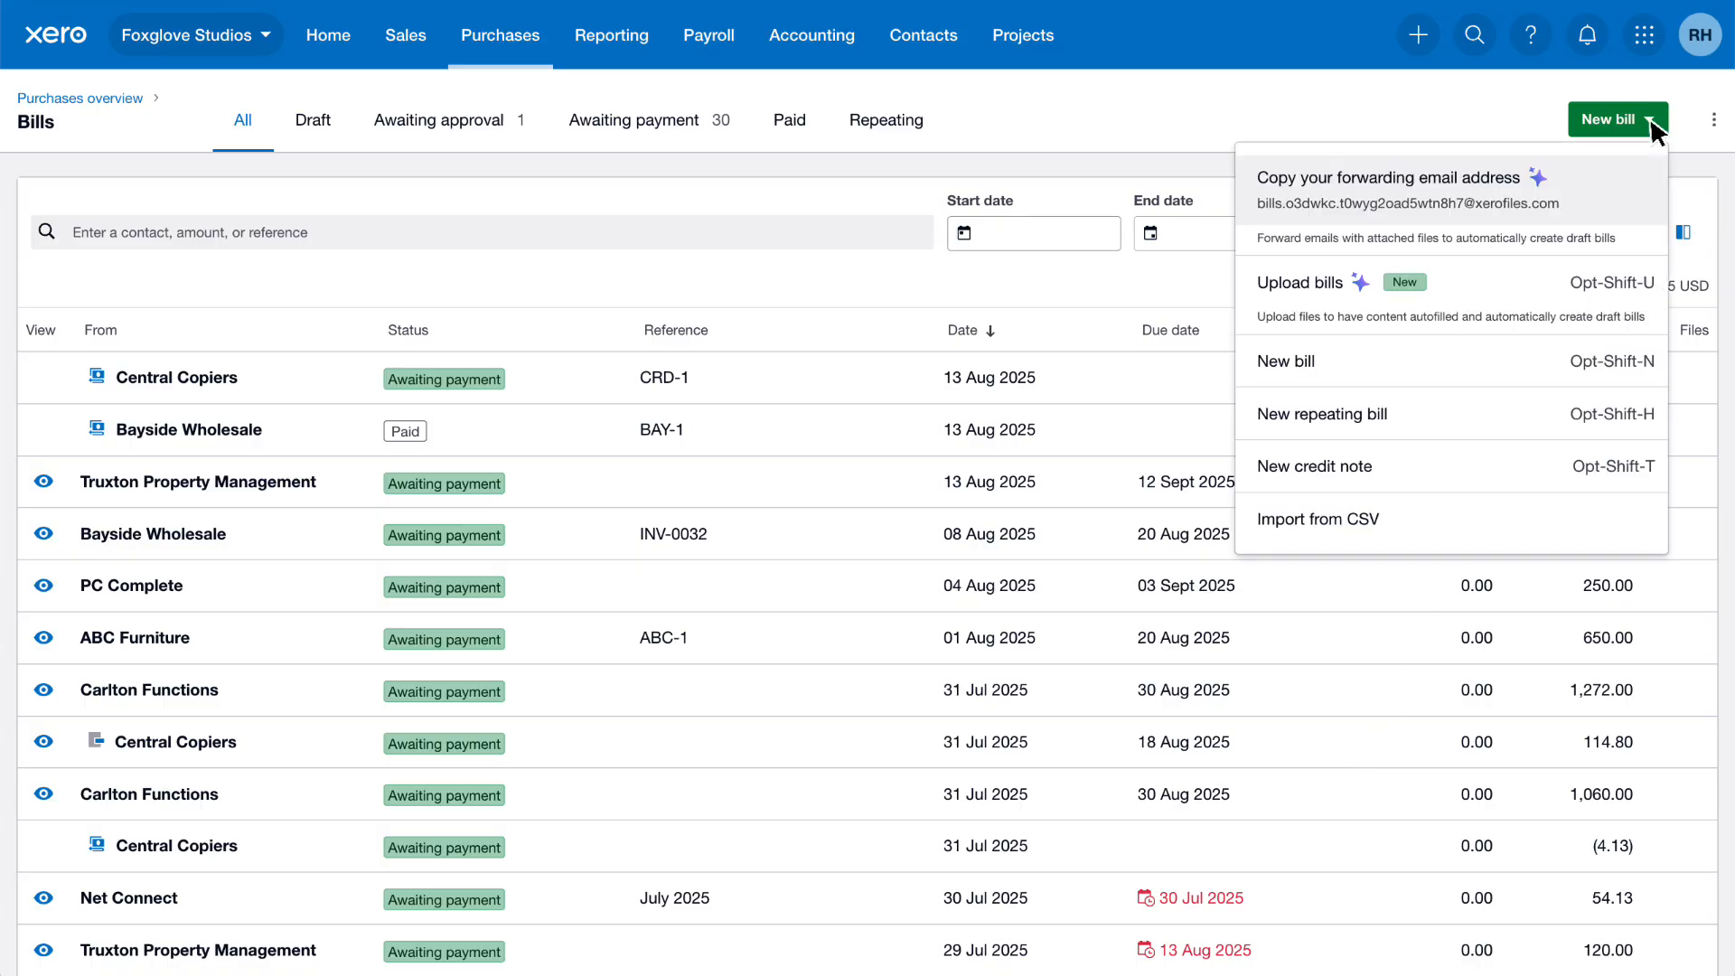
click(1335, 366)
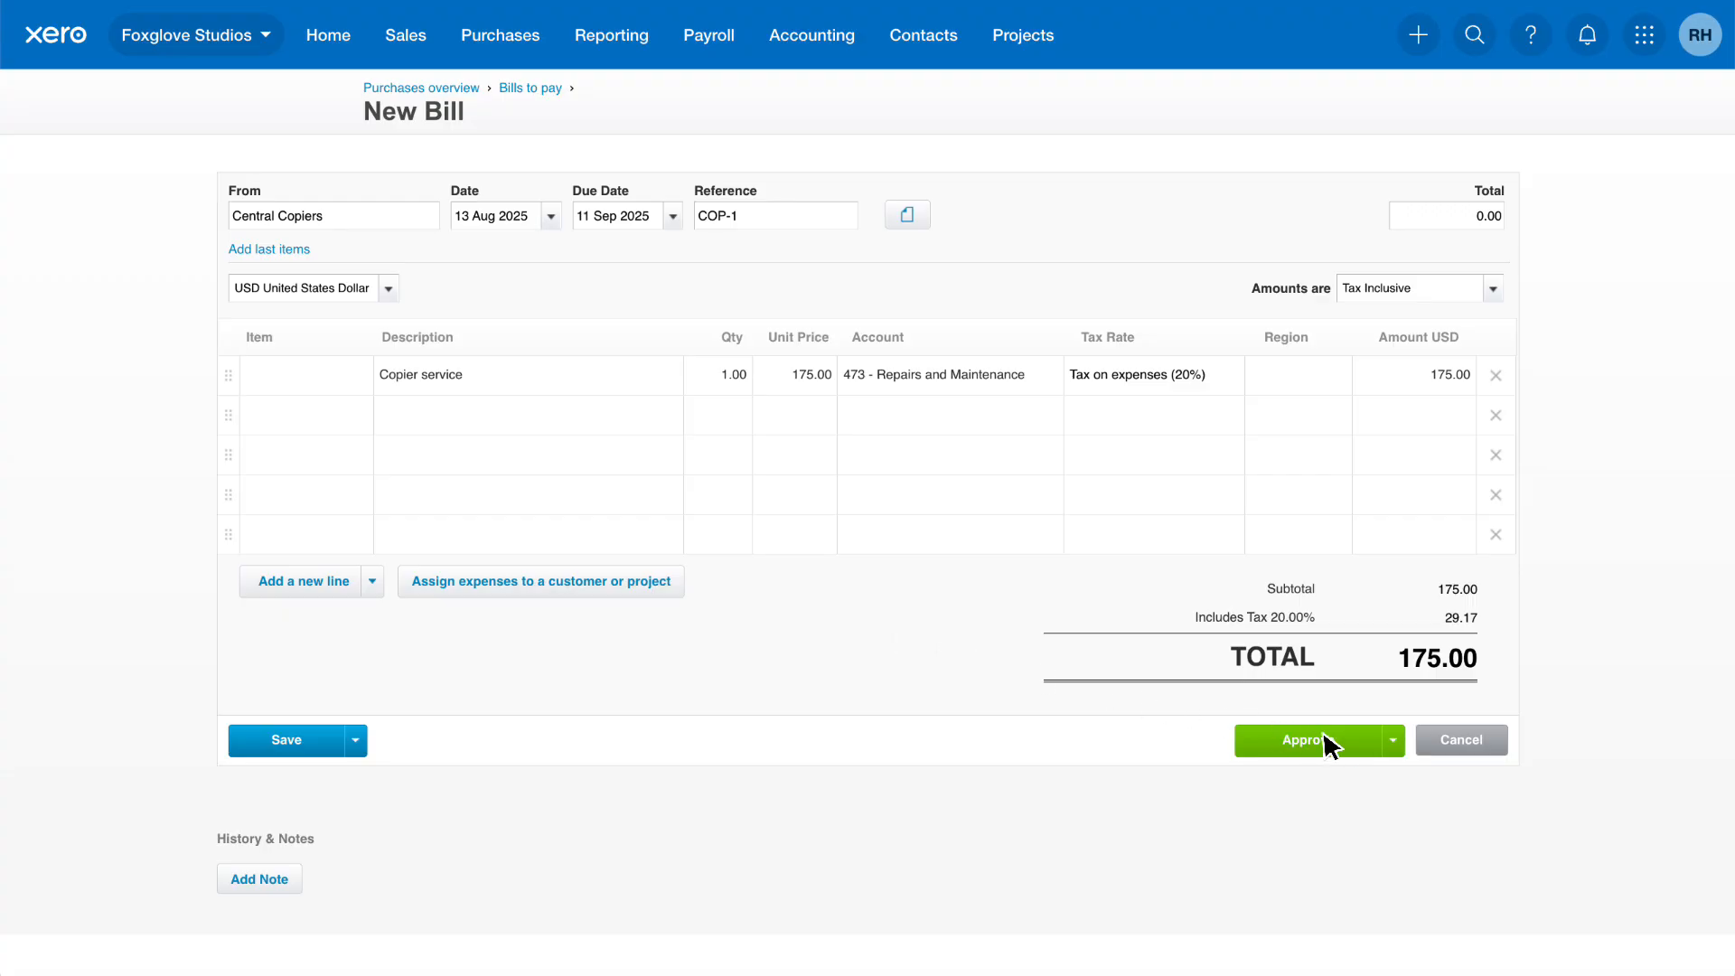
click(1352, 741)
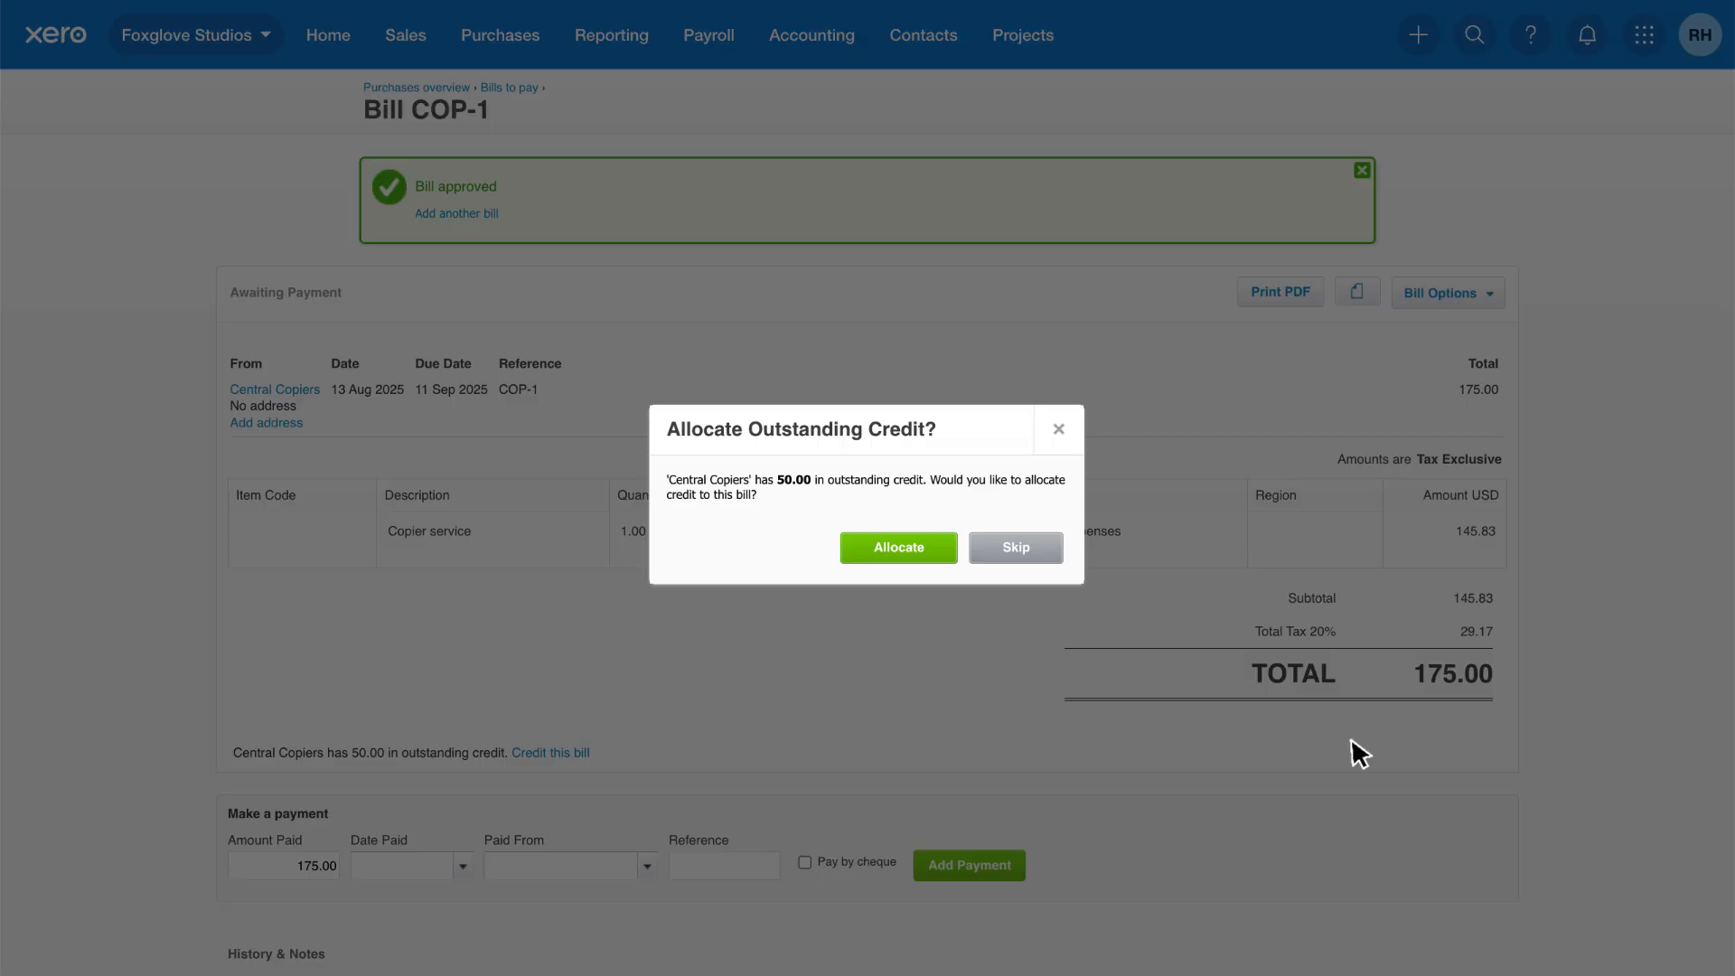
Step: Accept the outstanding credit offer for the newly approved bill and allocate 50.00 from credit note CRD-1 to it
click(938, 555)
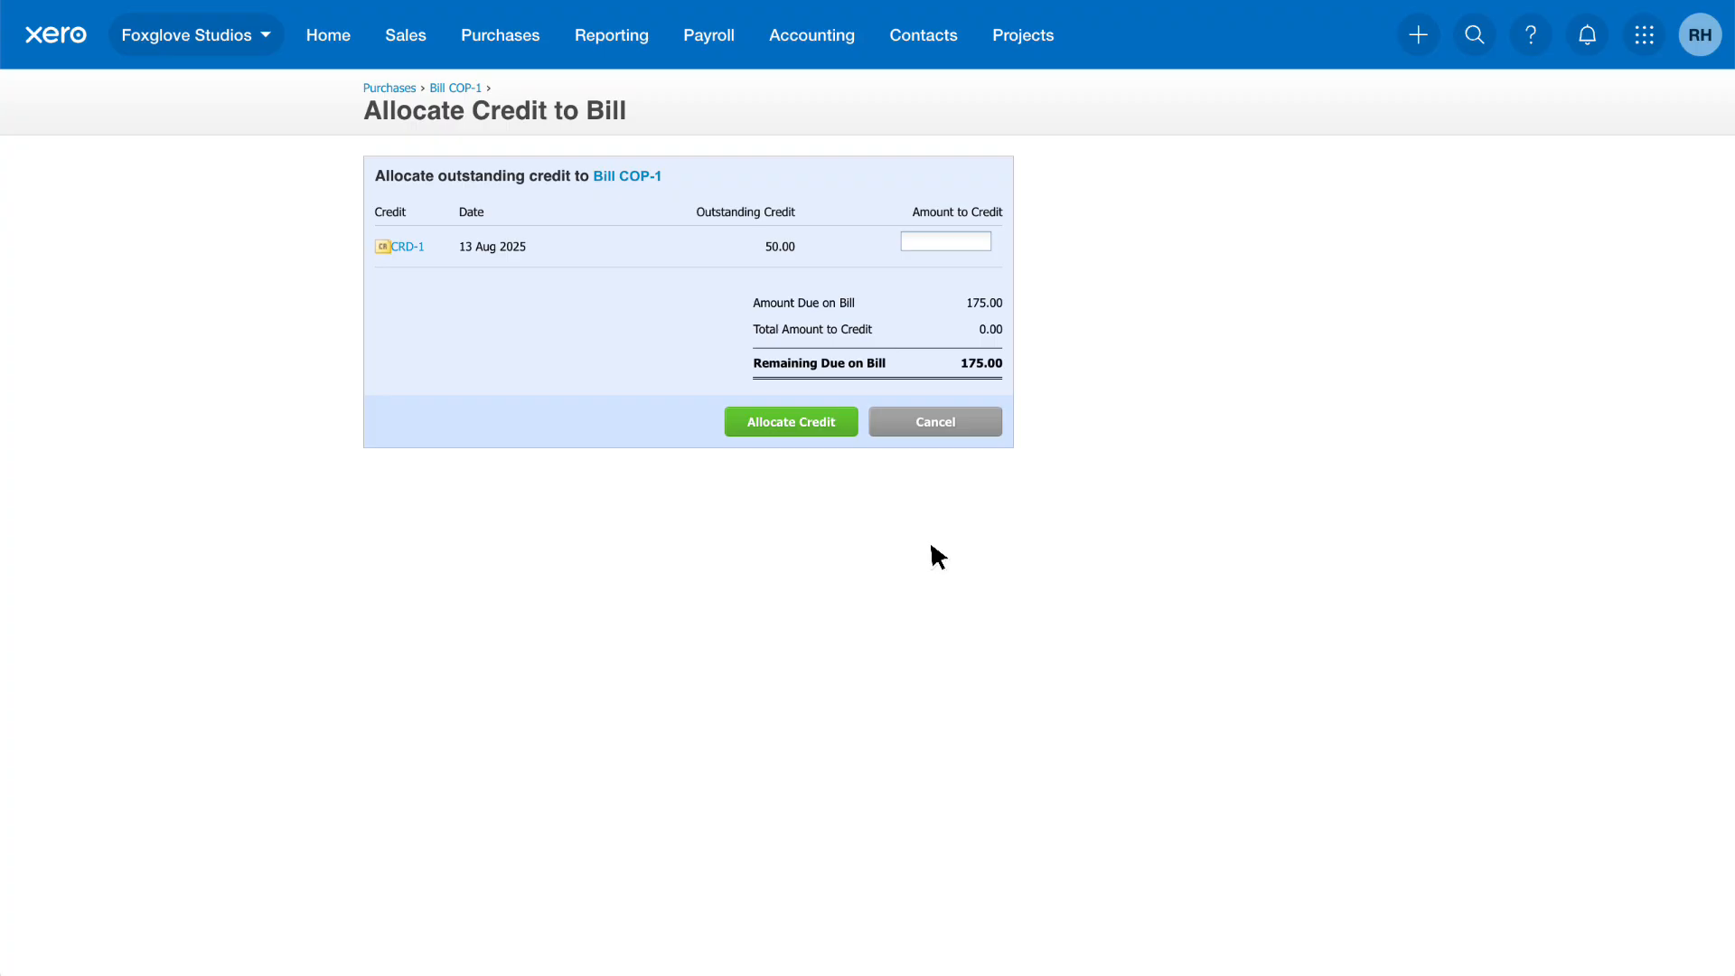
click(921, 243)
text(50.00)
click(849, 424)
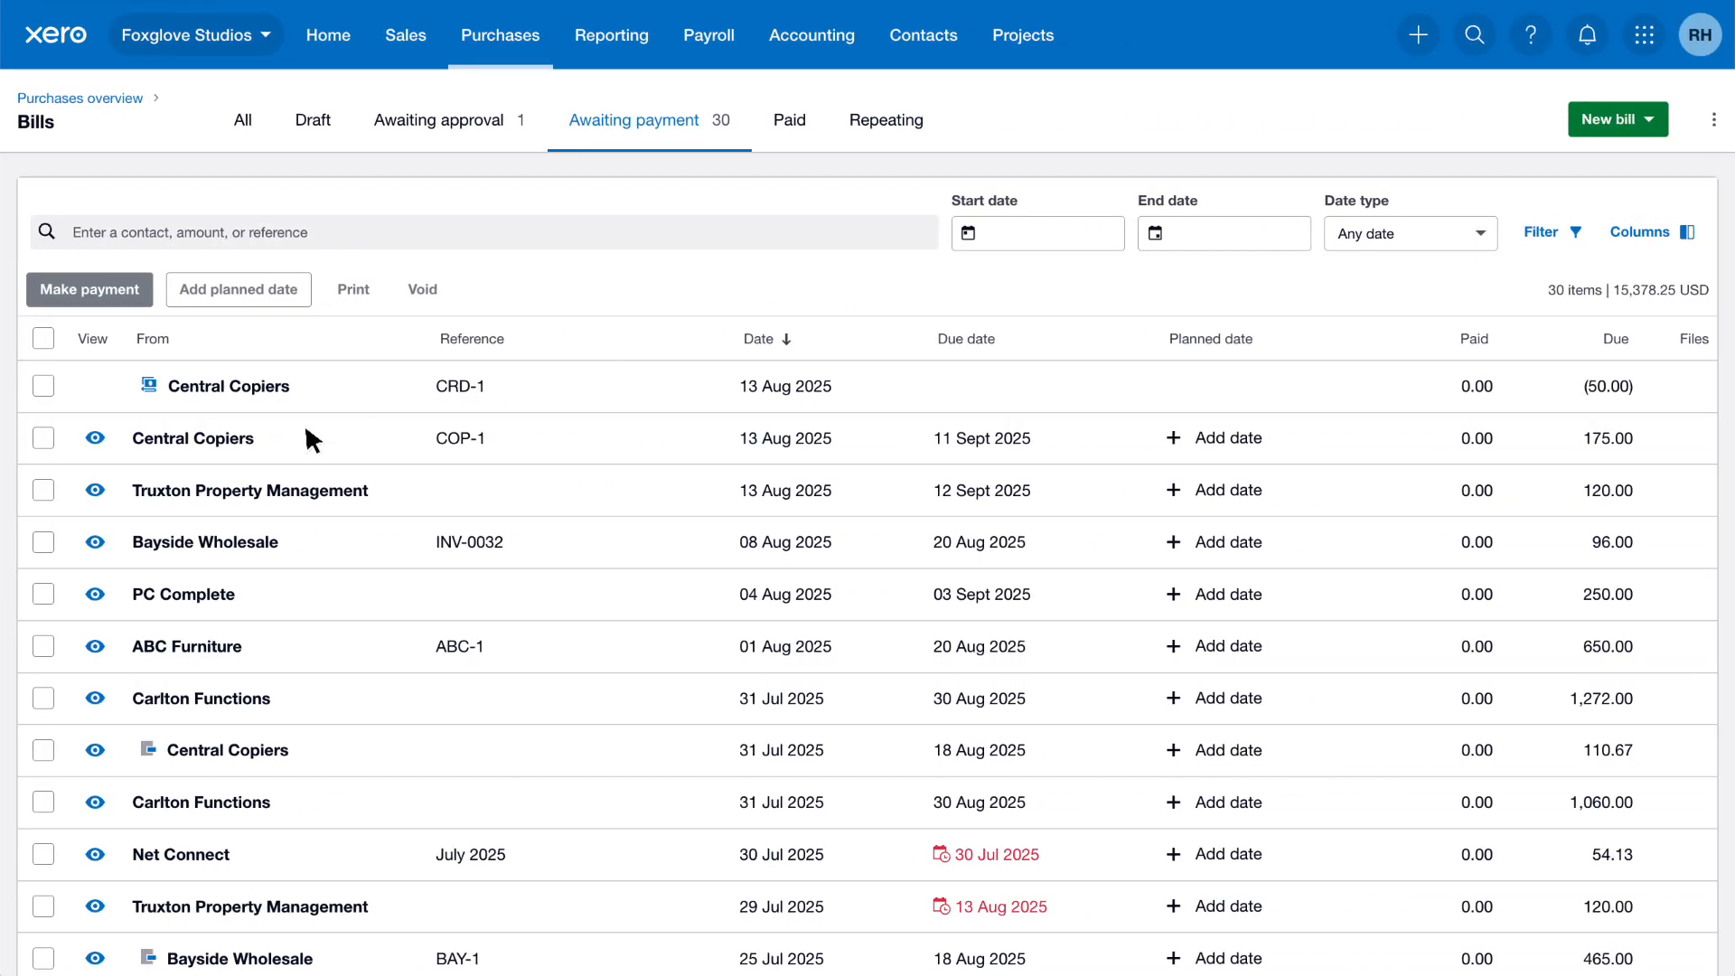
Step: Open bill COP-1 from the bills awaiting payment and apply 50.00 of credit note CRD-1 to it
click(266, 449)
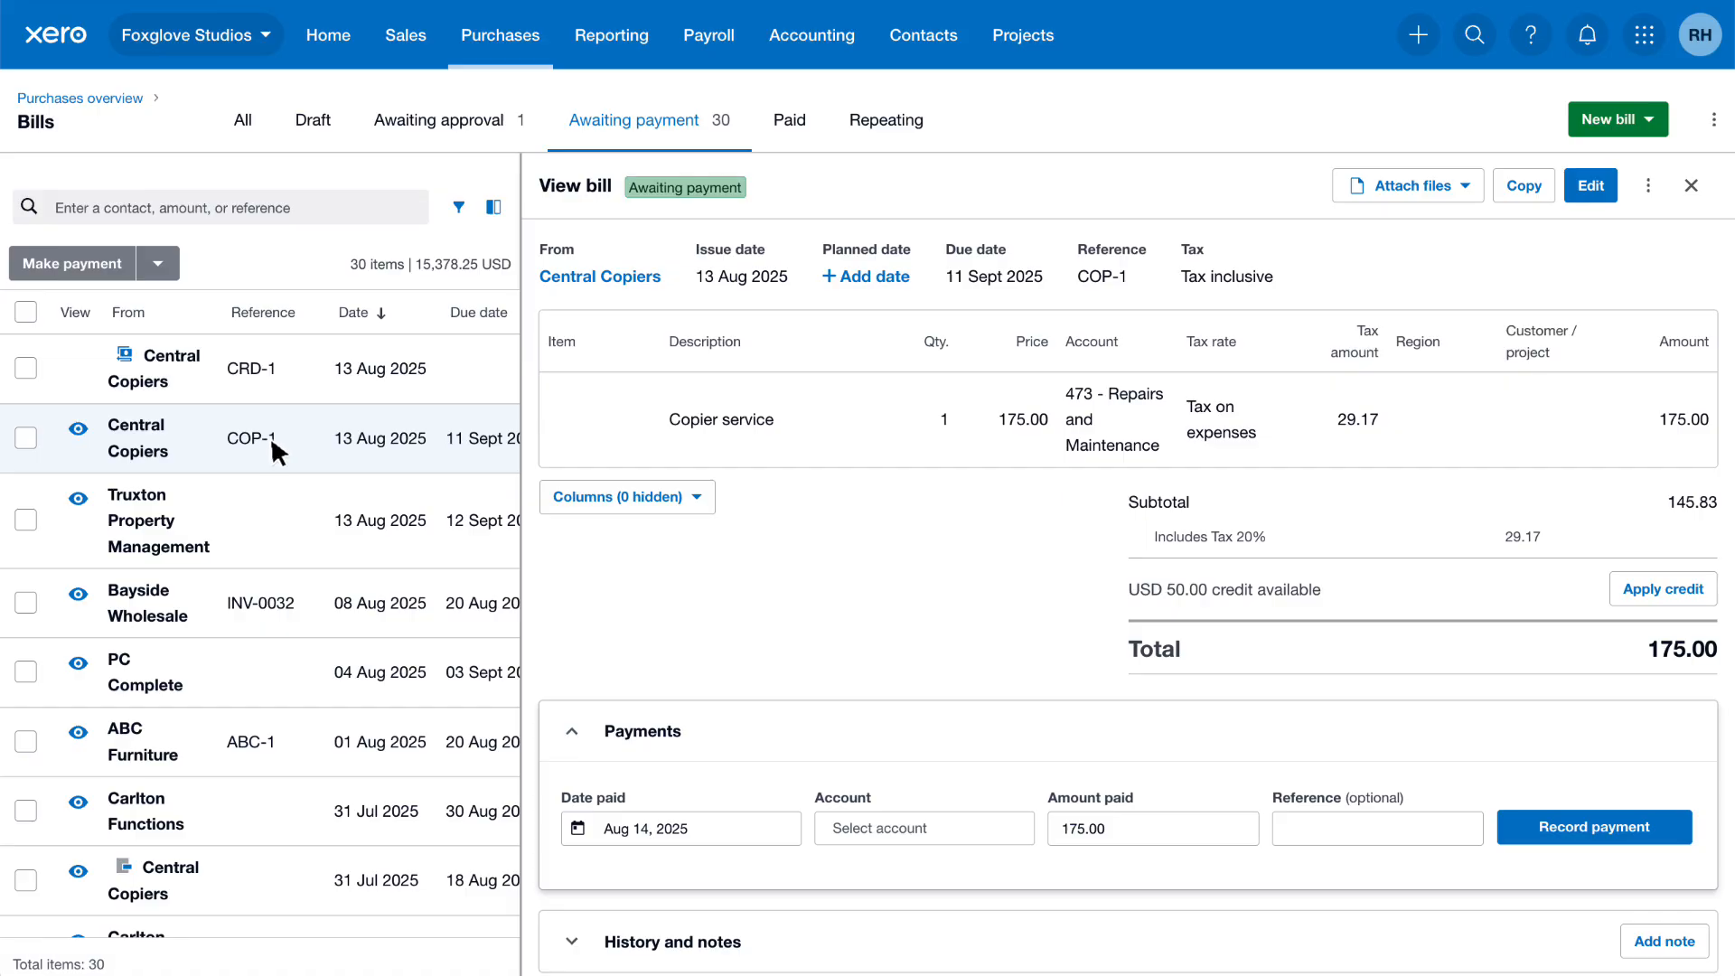
click(1711, 589)
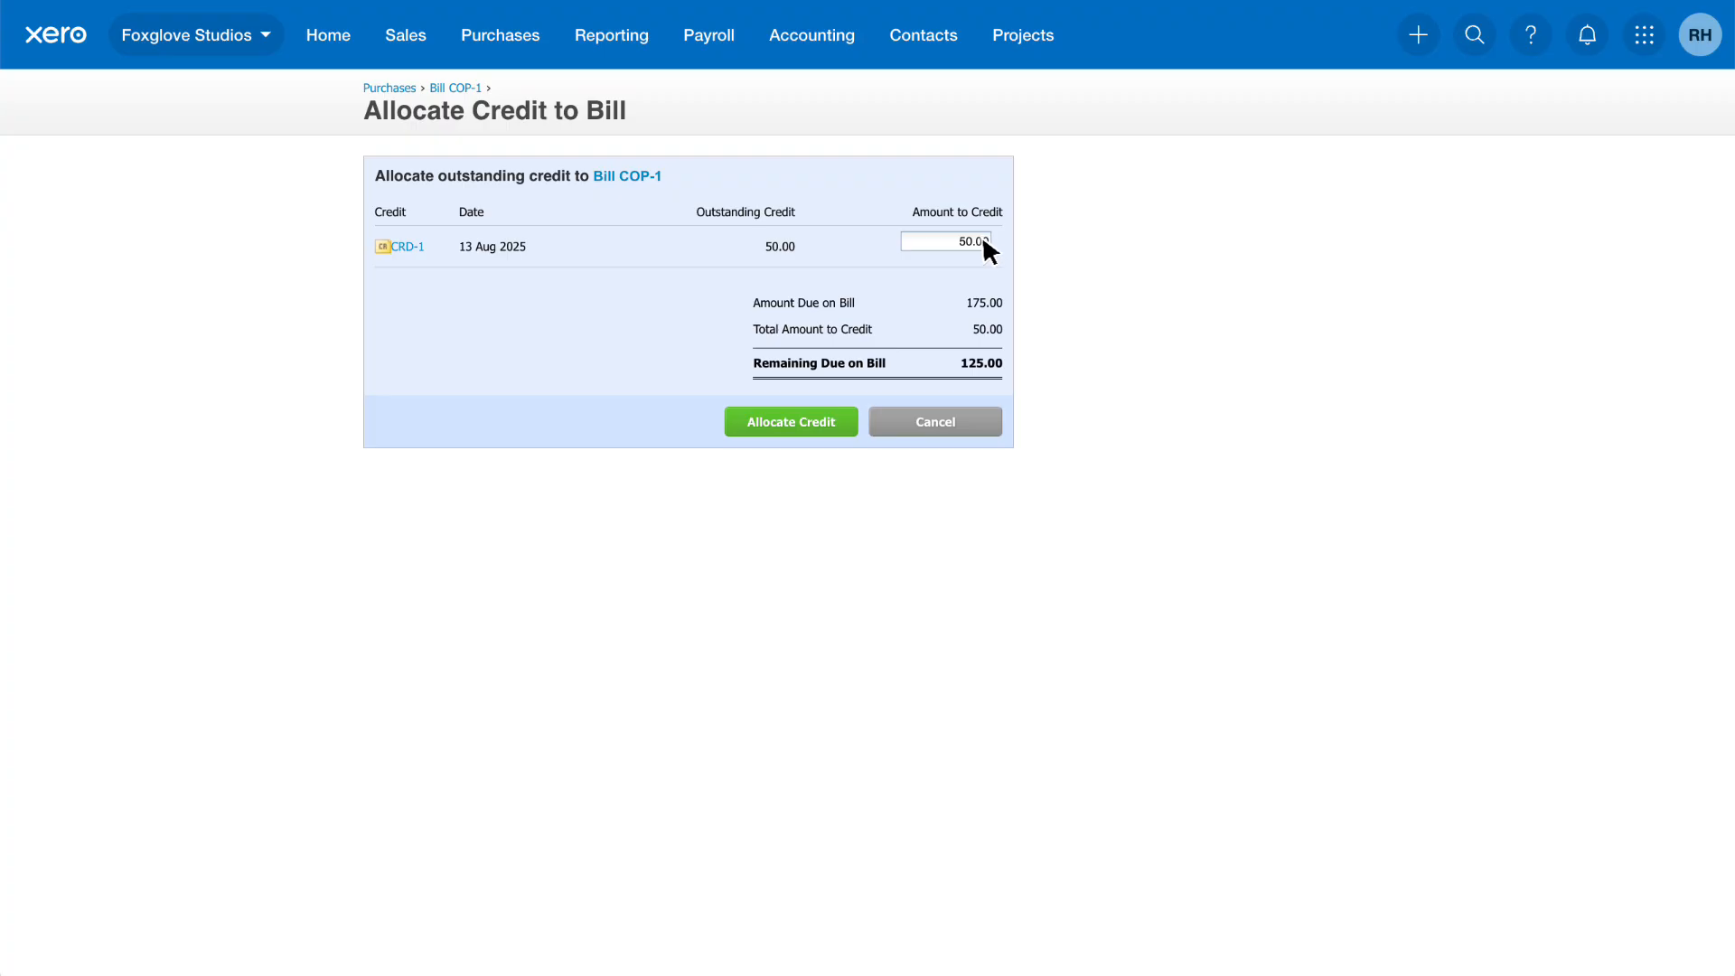
click(848, 421)
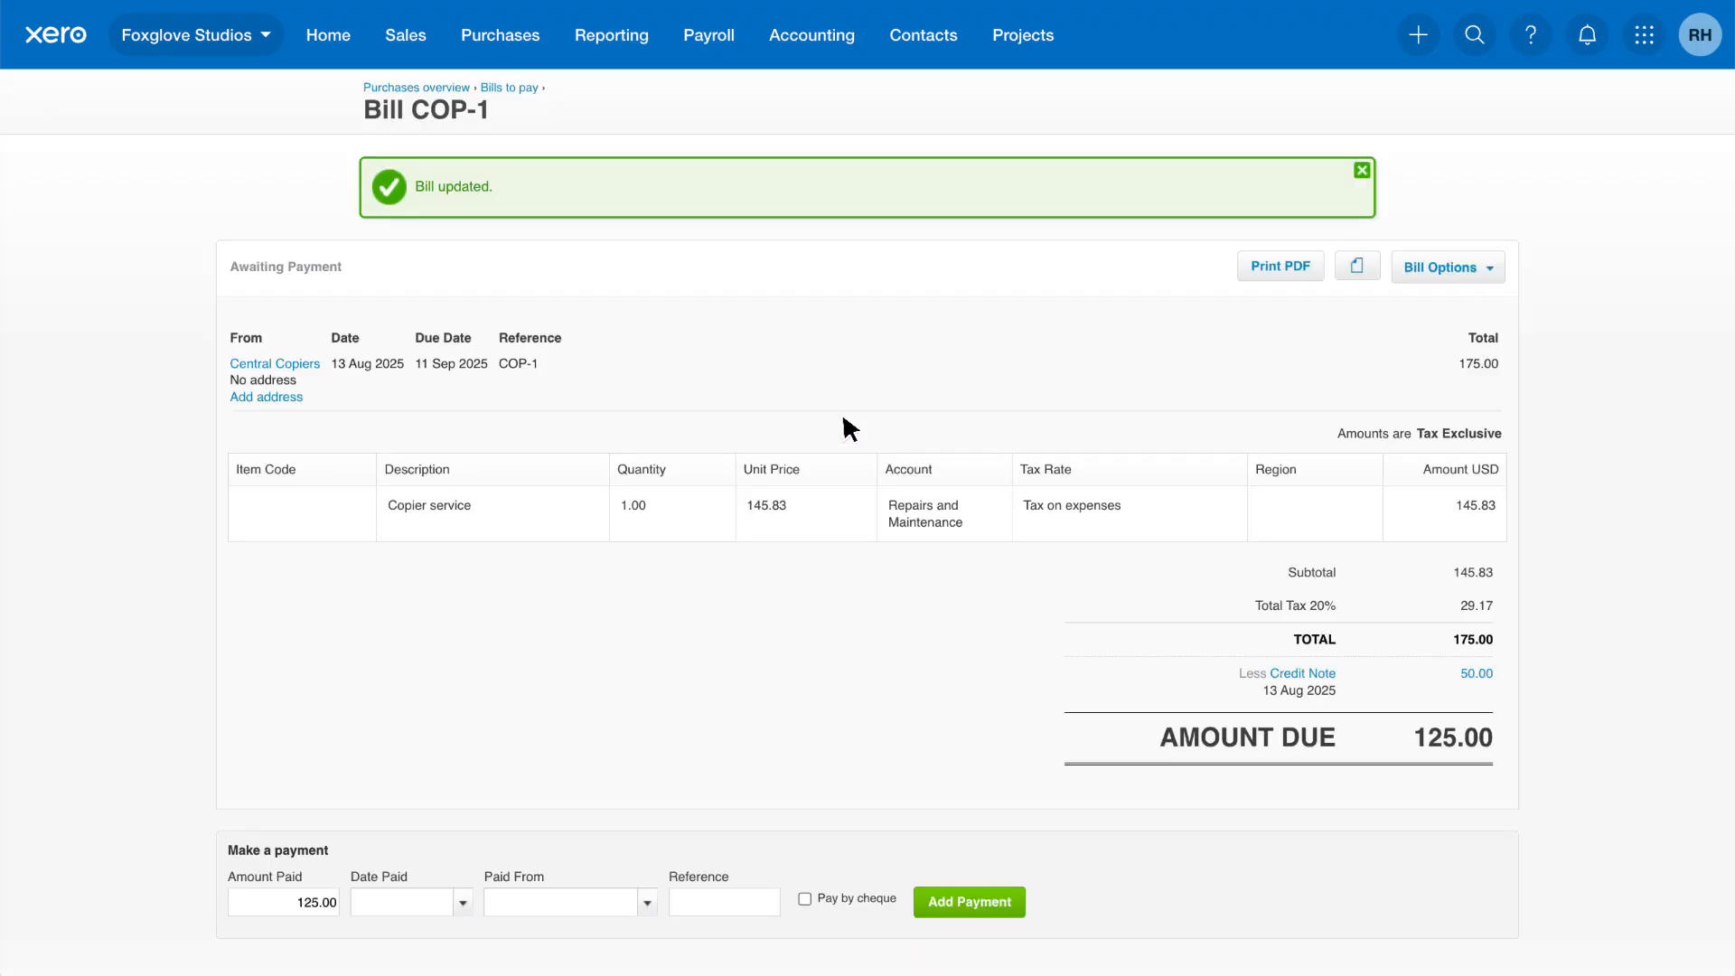